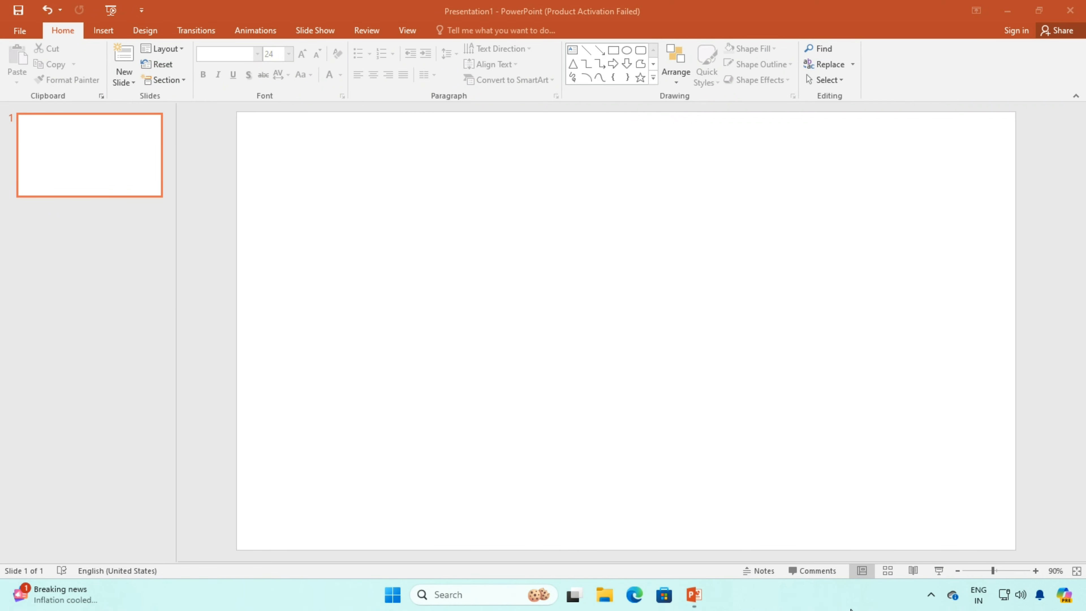
# - Insert a grey outlined WordArt style on slide 1
pyautogui.click(104, 33)
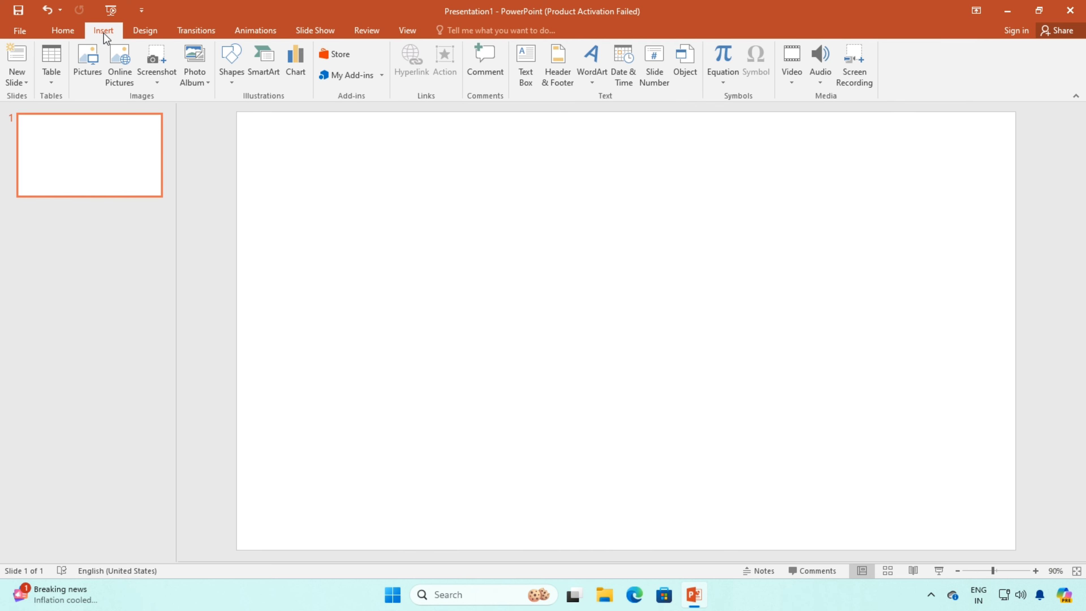
pyautogui.click(601, 72)
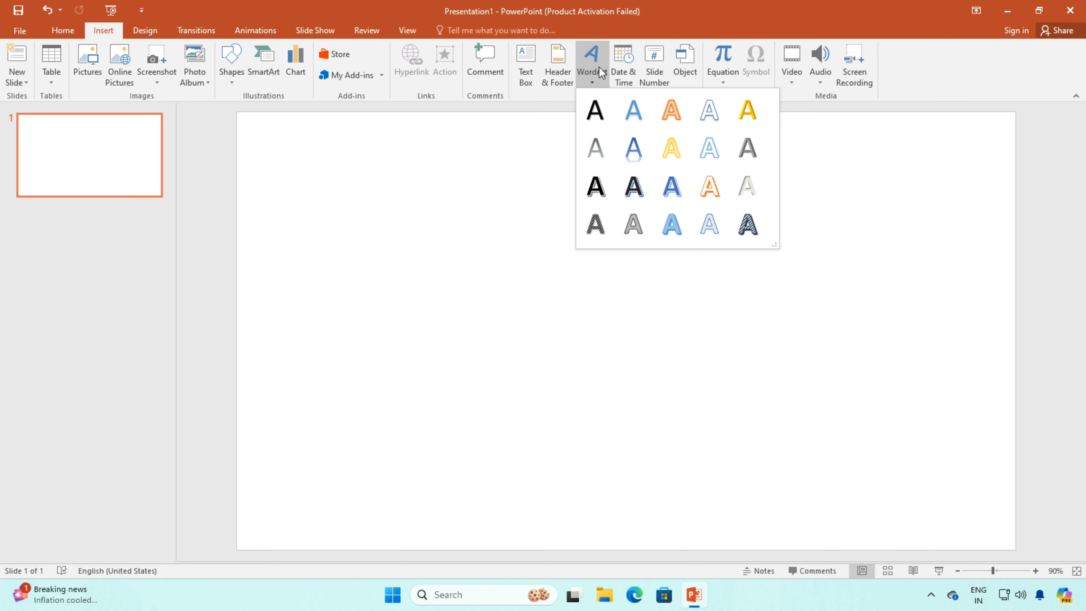
pyautogui.click(630, 217)
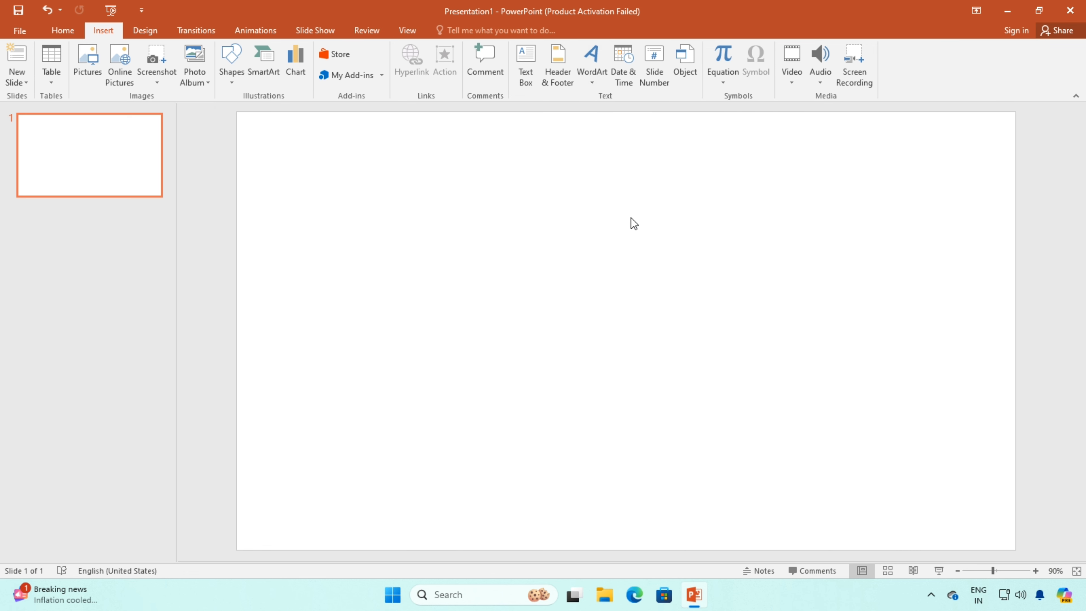
# - Change the WordArt text to 'Power point' and drag it to the slide's upper left
pyautogui.press('Delete')
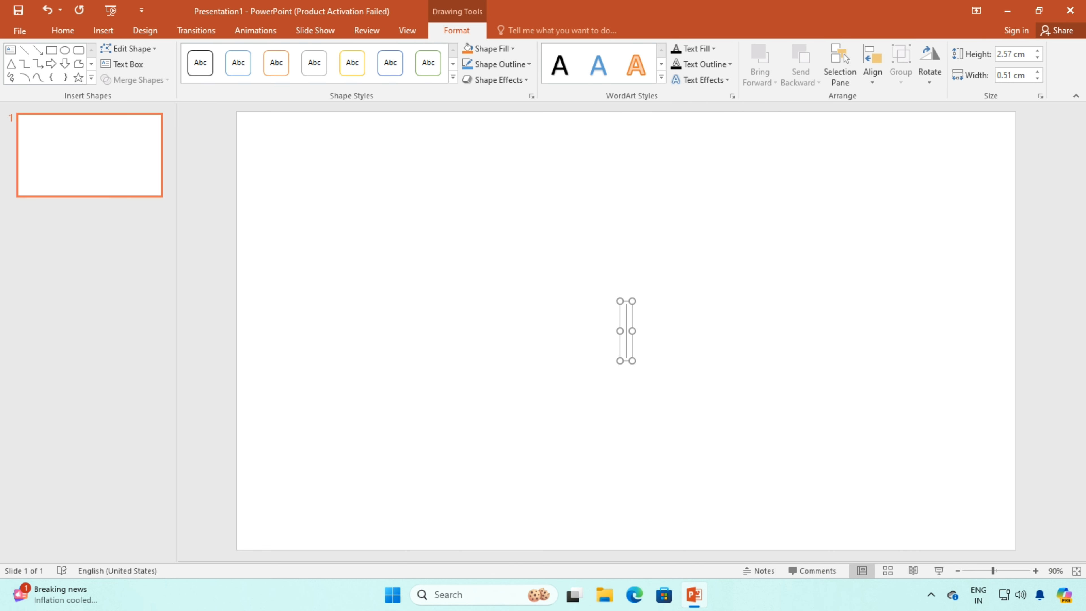
pyautogui.write('power')
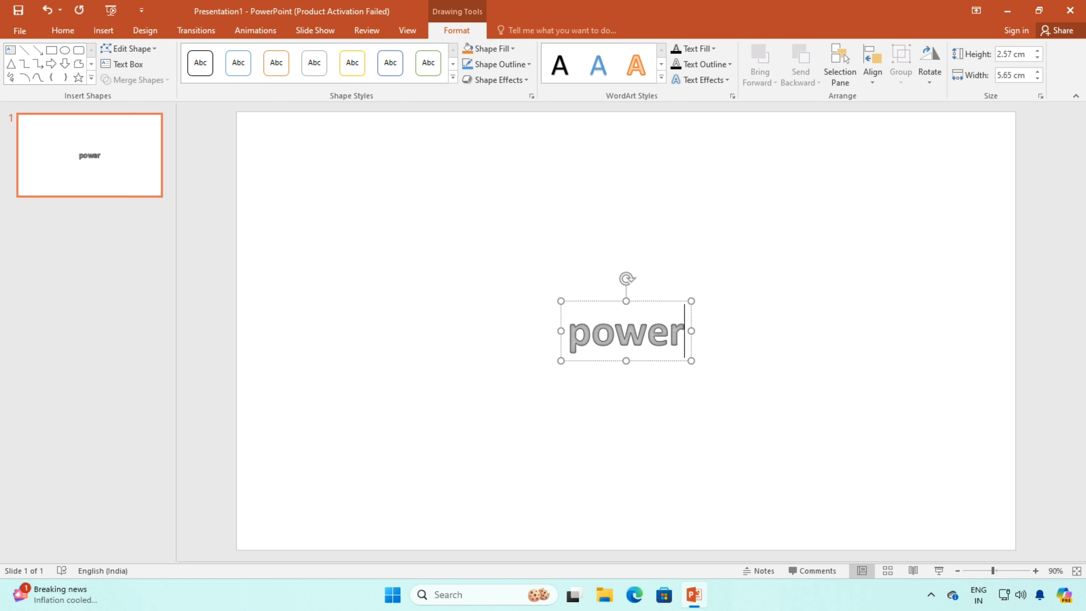
pyautogui.write(' po')
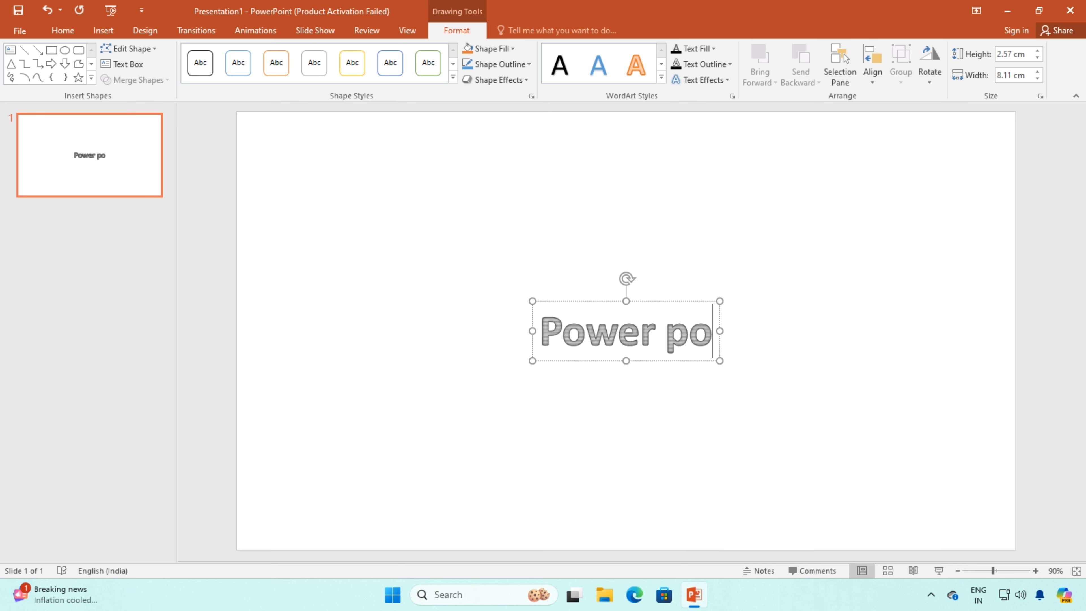
pyautogui.write('nt')
pyautogui.press('BackSpace')
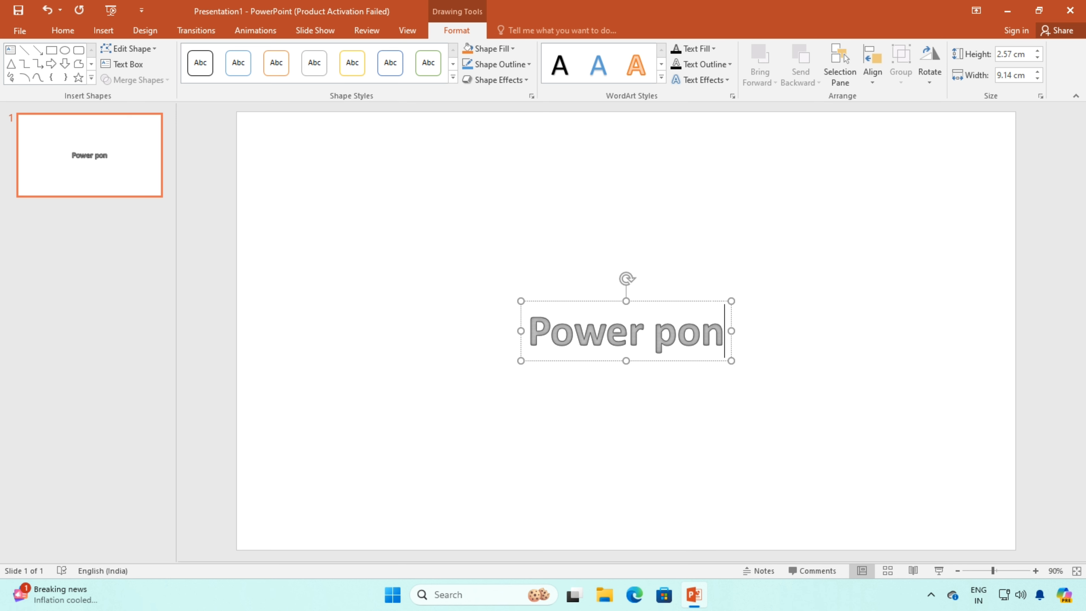
pyautogui.press('BackSpace')
pyautogui.write('int')
pyautogui.press('Return')
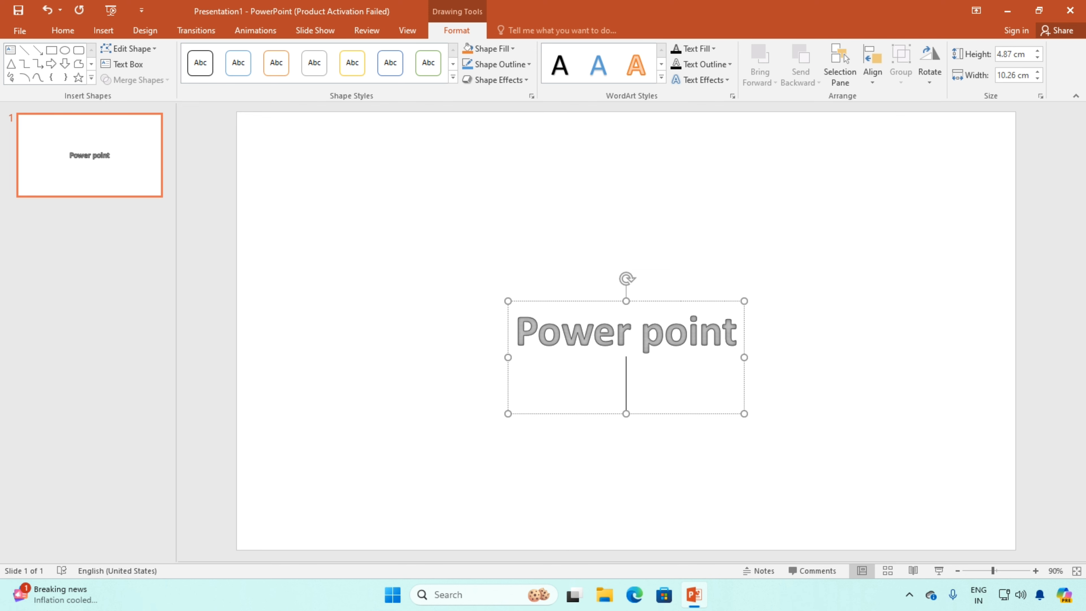
pyautogui.press('BackSpace')
pyautogui.moveTo(679, 302); pyautogui.dragTo(499, 143)
pyautogui.click(631, 264)
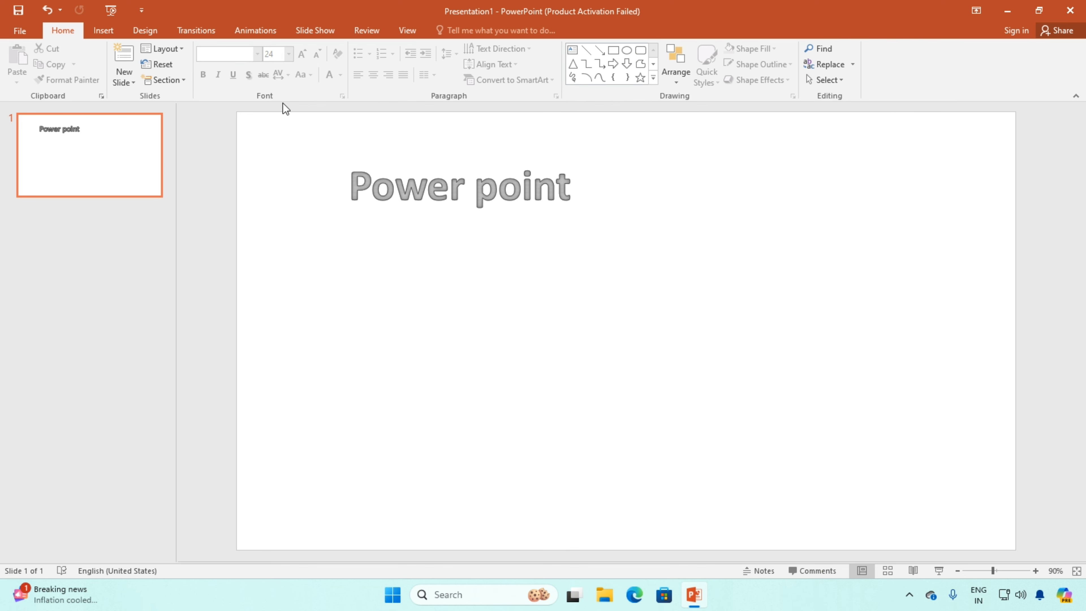
# - Insert the Desktop 'passport' picture, resize it to about 11.63 cm square, and place it lower right
pyautogui.click(107, 43)
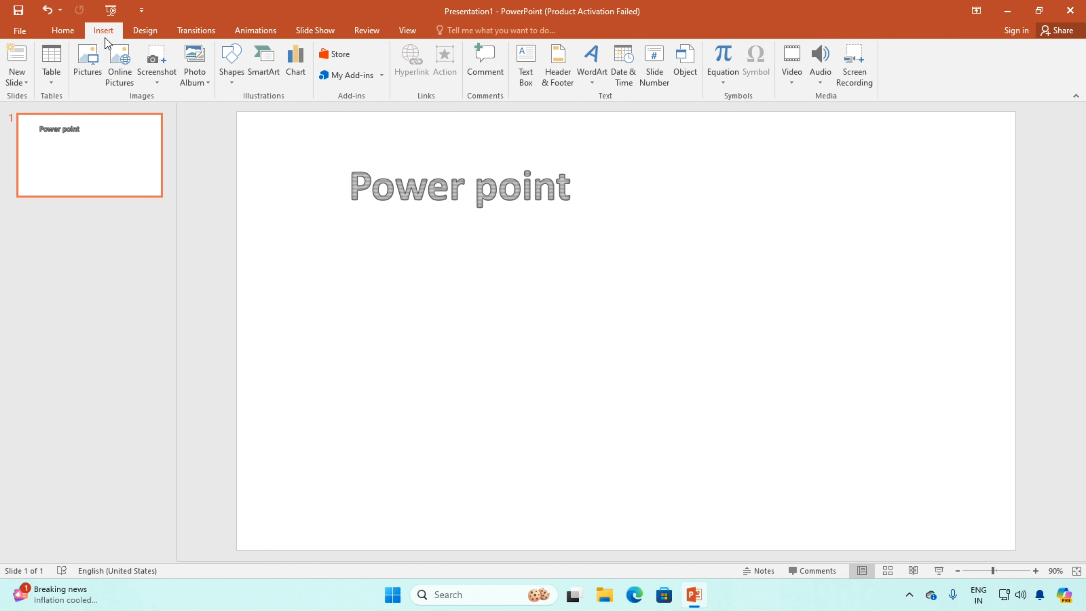
pyautogui.click(101, 63)
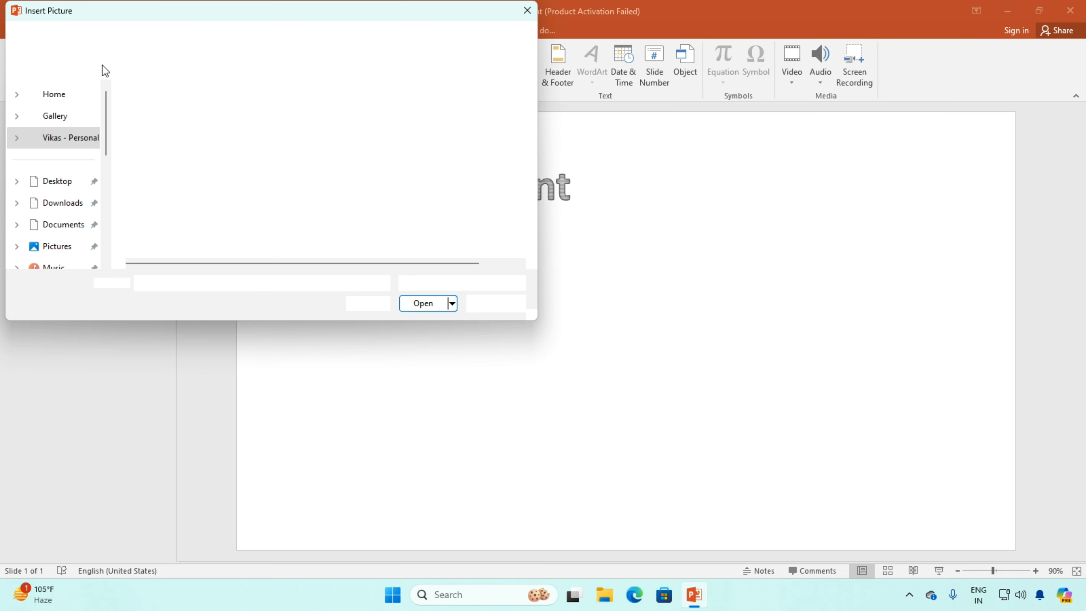
pyautogui.click(61, 143)
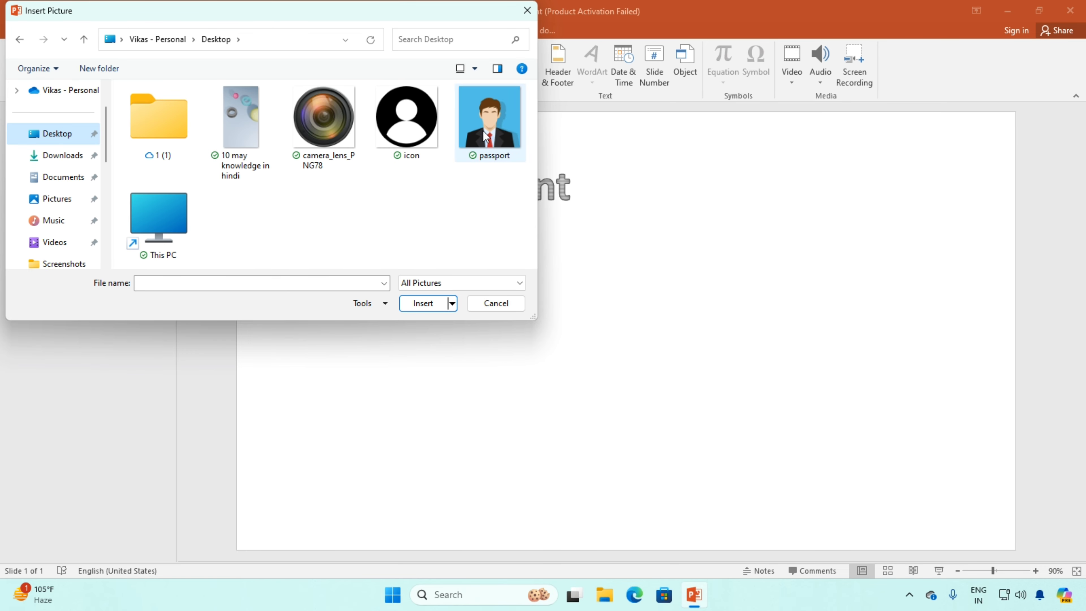
pyautogui.click(487, 129)
pyautogui.click(423, 303)
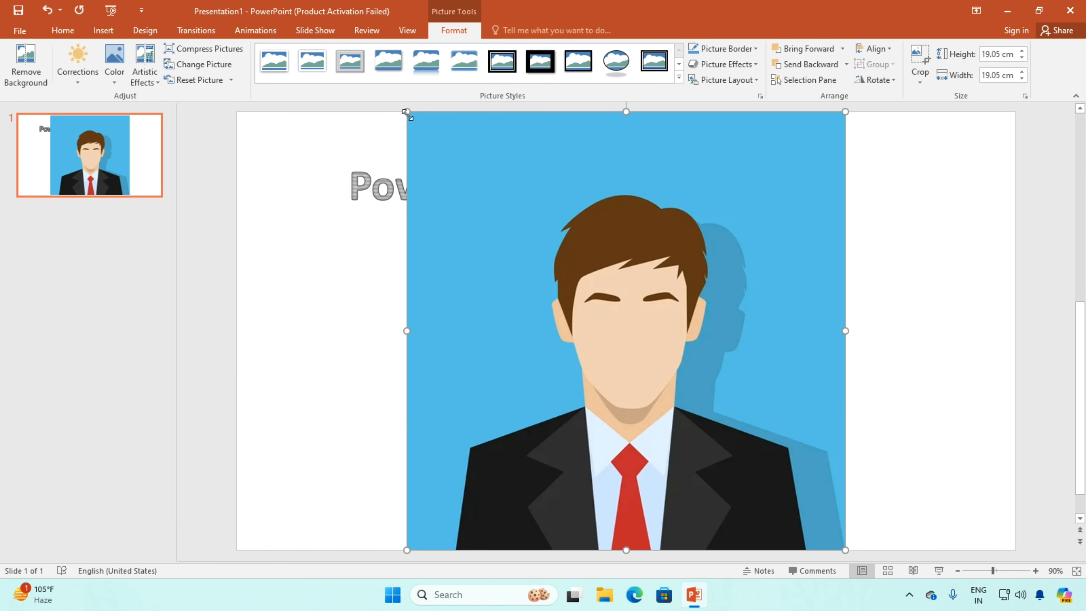
pyautogui.moveTo(406, 113); pyautogui.dragTo(575, 282)
pyautogui.moveTo(699, 366); pyautogui.dragTo(695, 329)
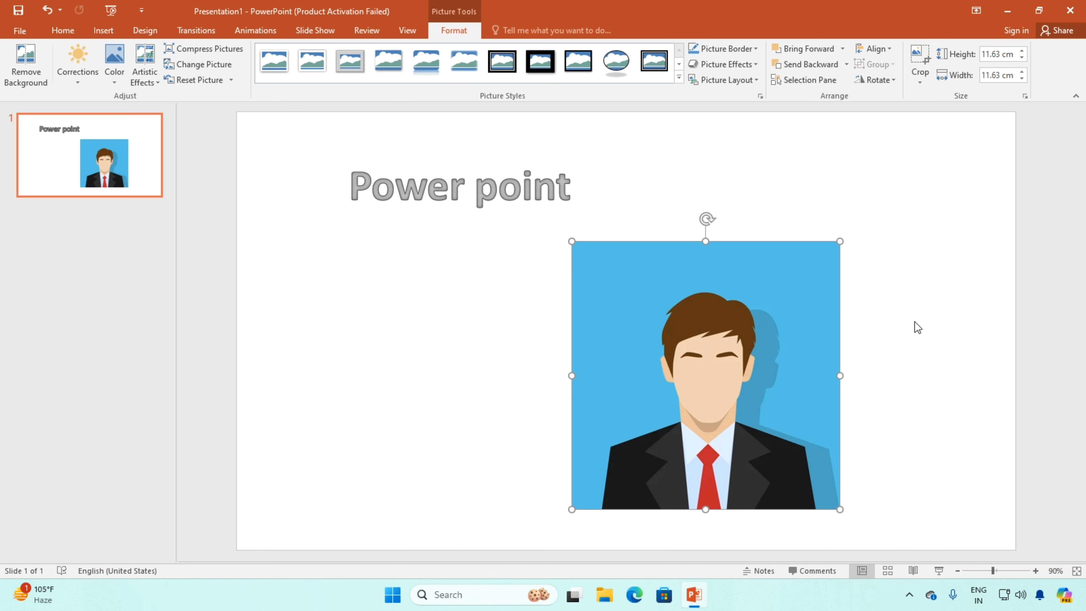
# - Add a new slide 2 and delete its title and content placeholders
pyautogui.click(87, 132)
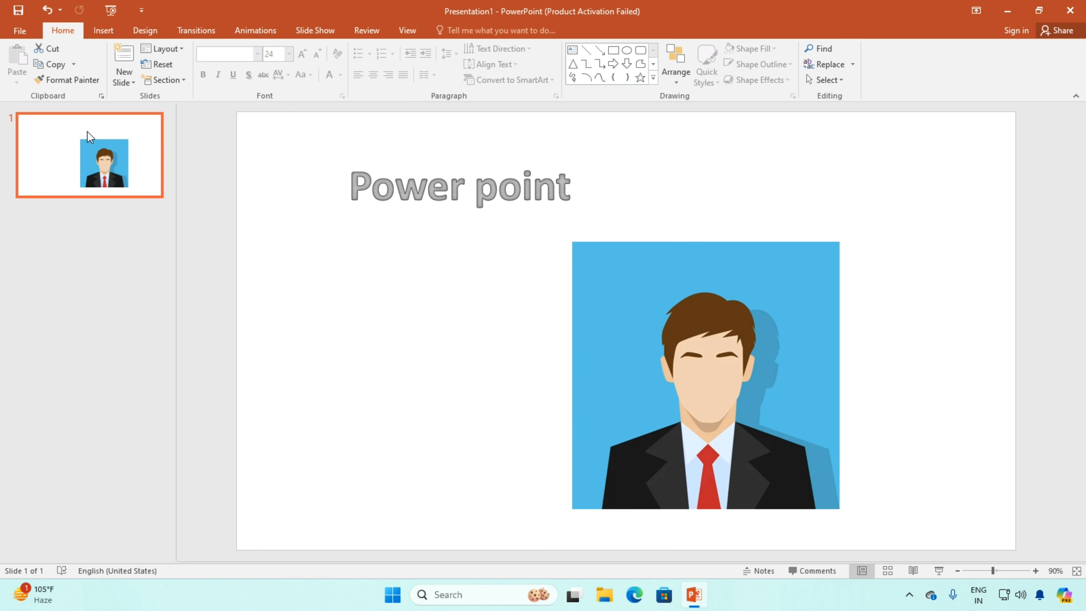
pyautogui.hotkey('ctrl', 'm')
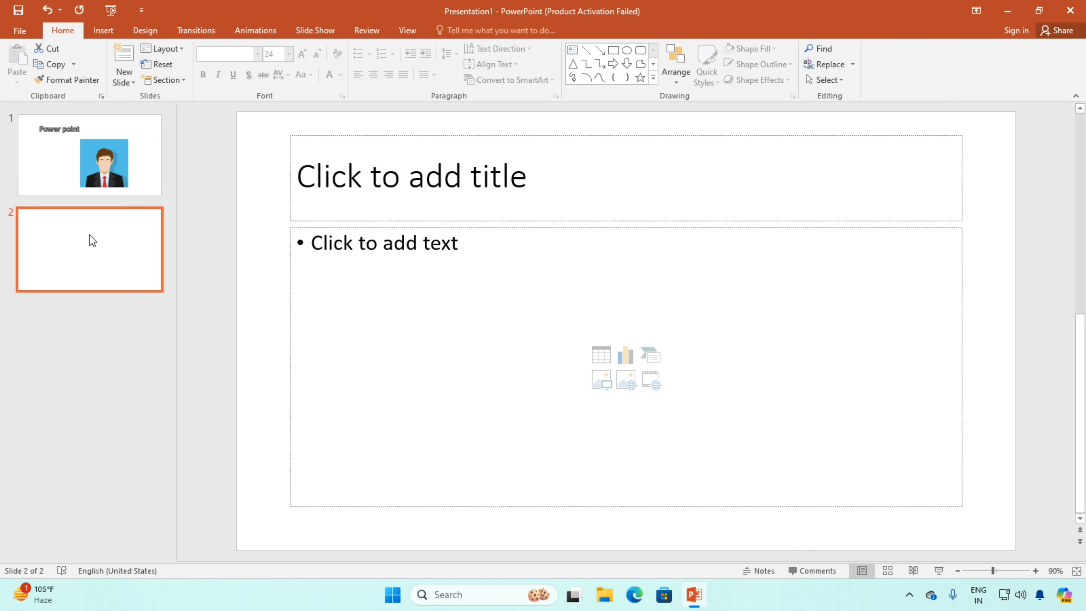
pyautogui.click(401, 135)
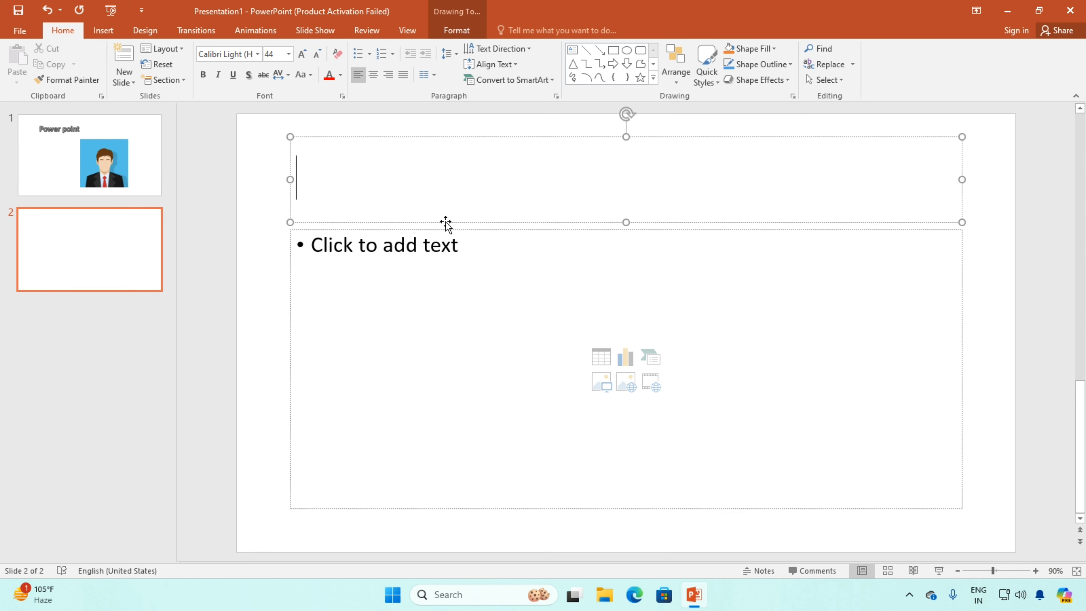
pyautogui.press('Escape')
pyautogui.press('Delete')
pyautogui.click(460, 229)
pyautogui.press('Delete')
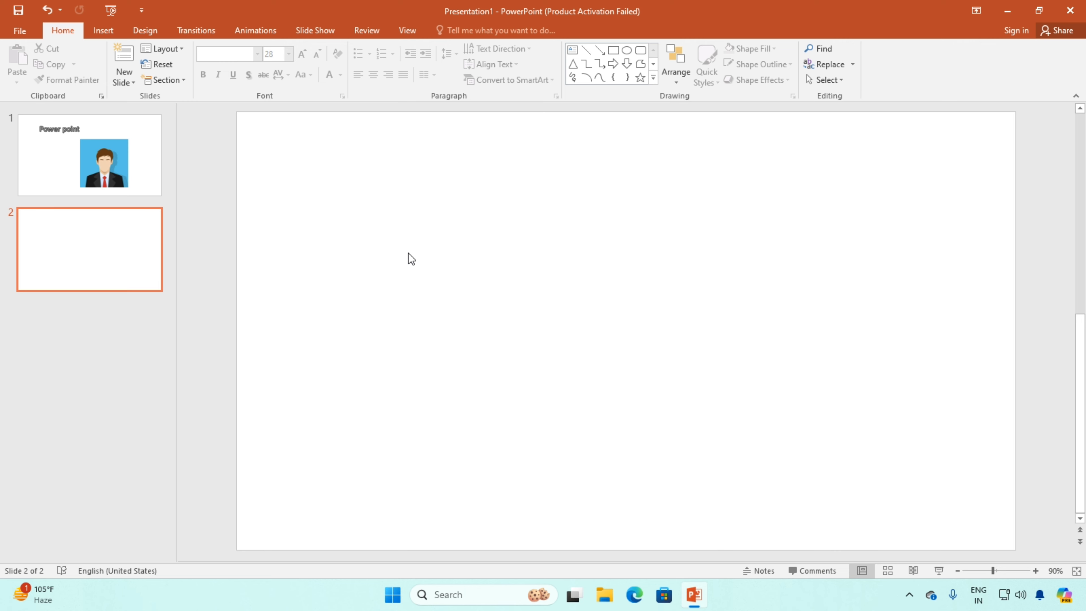
# - Insert blue filled WordArt reading 'Thanks for watching' on slide 2
pyautogui.click(98, 31)
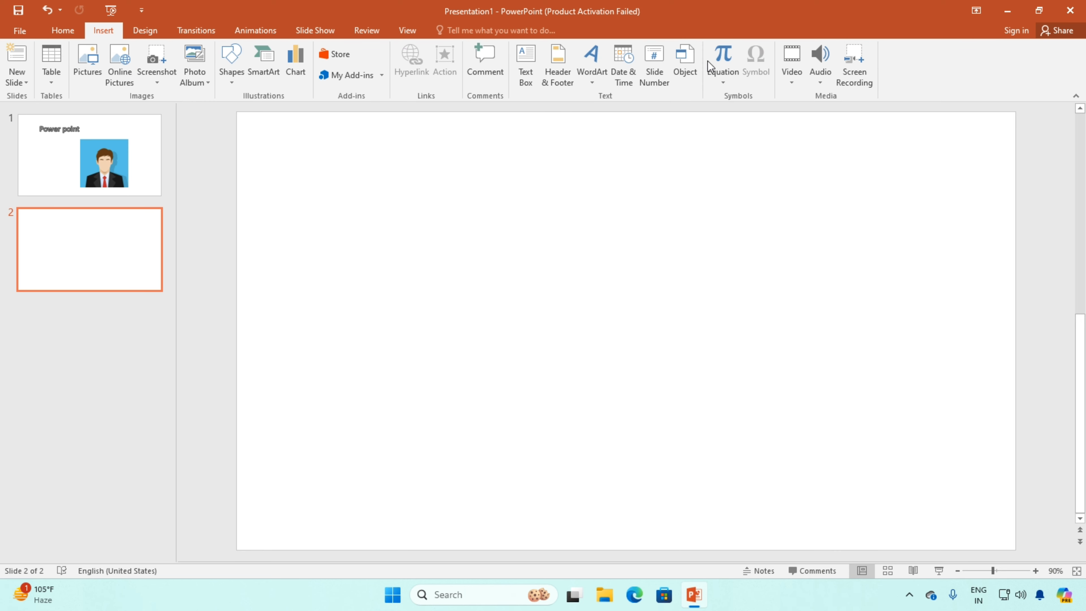
pyautogui.click(590, 69)
pyautogui.click(631, 107)
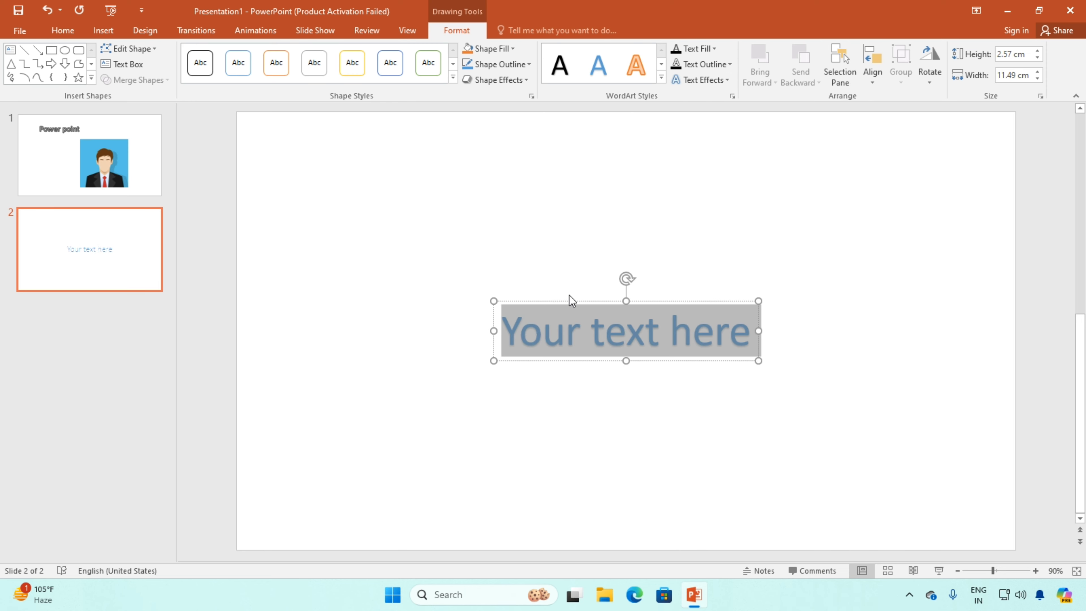
pyautogui.write('thanks for ')
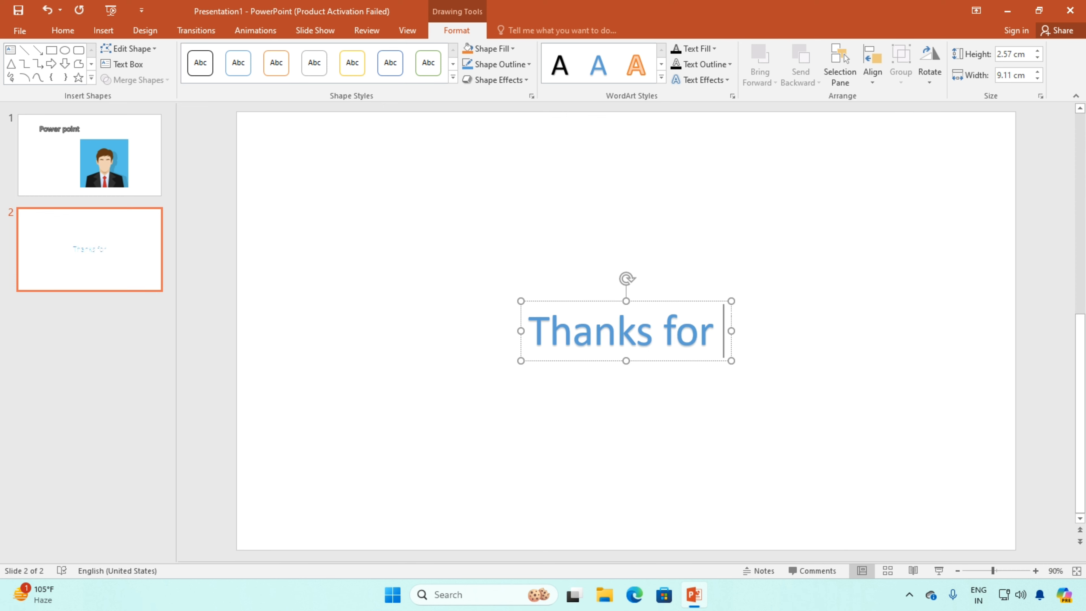
pyautogui.write('watchin')
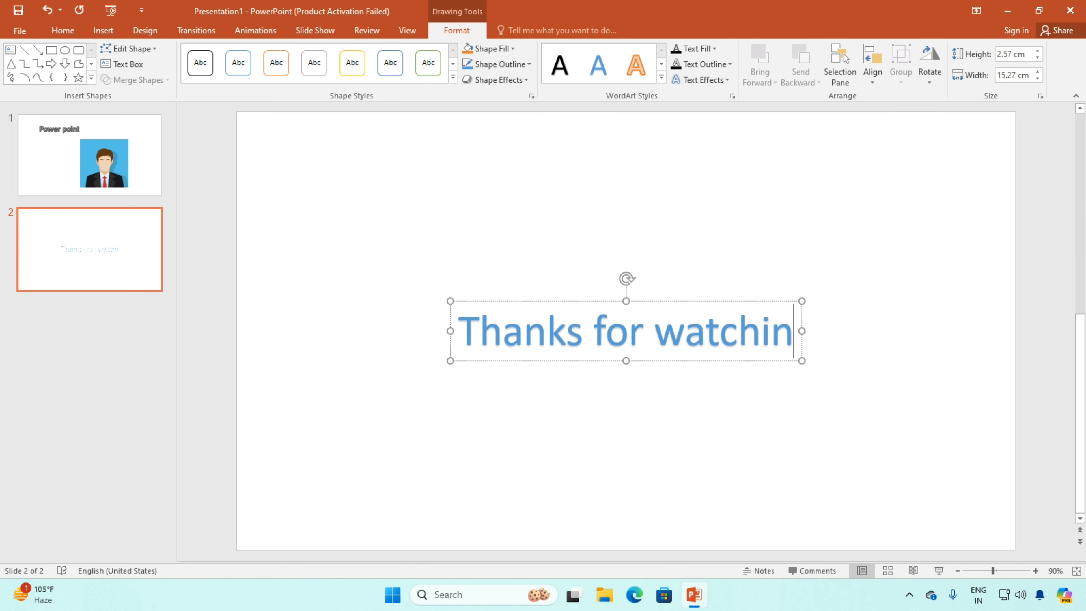
pyautogui.write('g')
pyautogui.press('Return')
pyautogui.press('BackSpace')
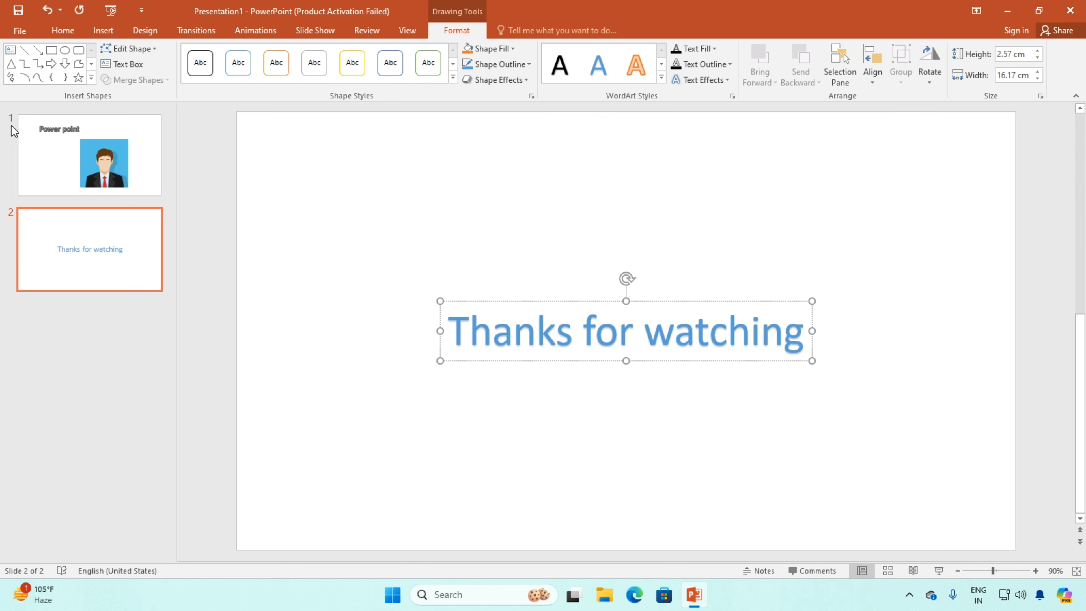
pyautogui.click(53, 145)
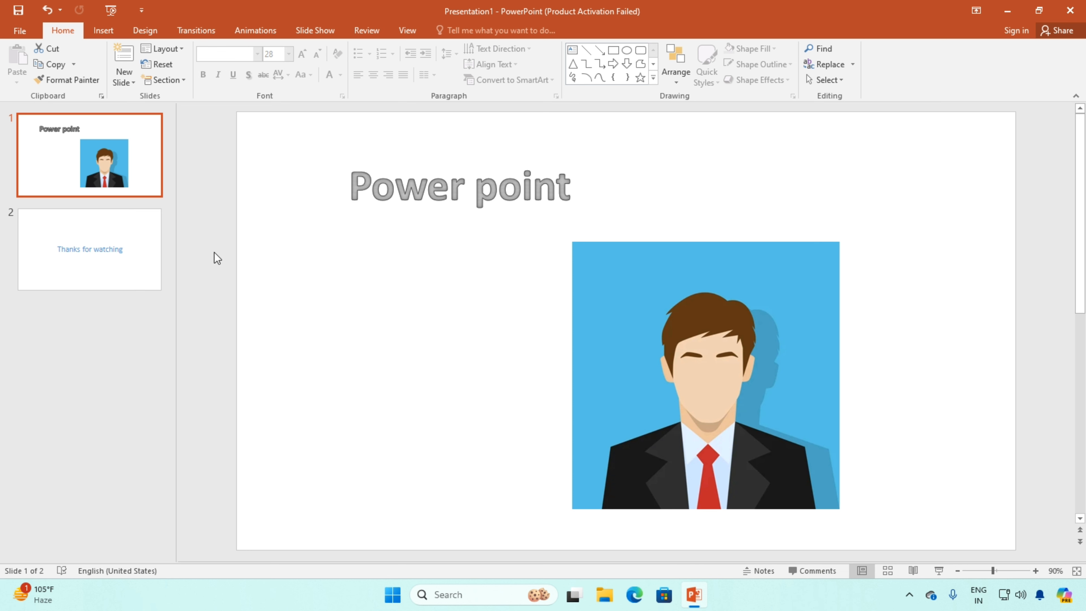
# - Give the 'Power point' title a Basic Zoom entrance after previewing Appear, Box, Blinds and Diamond
pyautogui.click(121, 235)
pyautogui.click(148, 181)
pyautogui.click(466, 182)
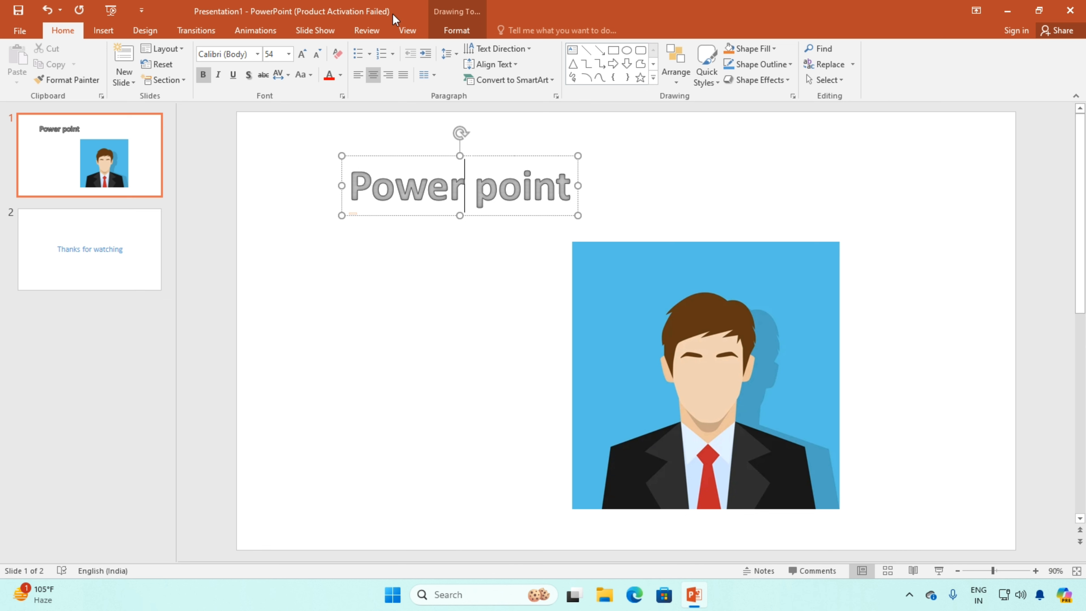
pyautogui.click(257, 31)
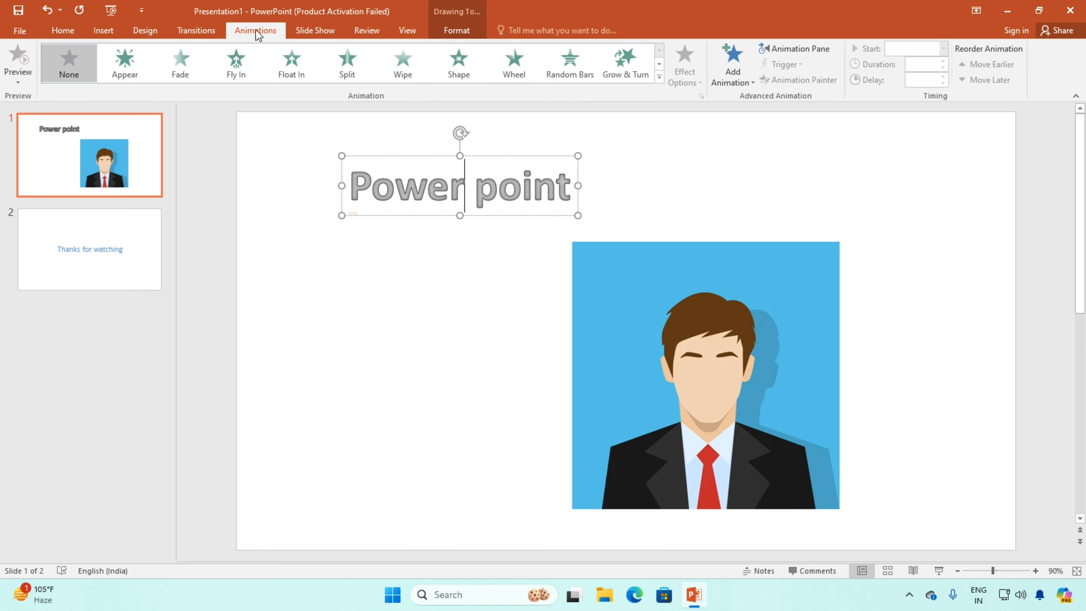
pyautogui.click(732, 70)
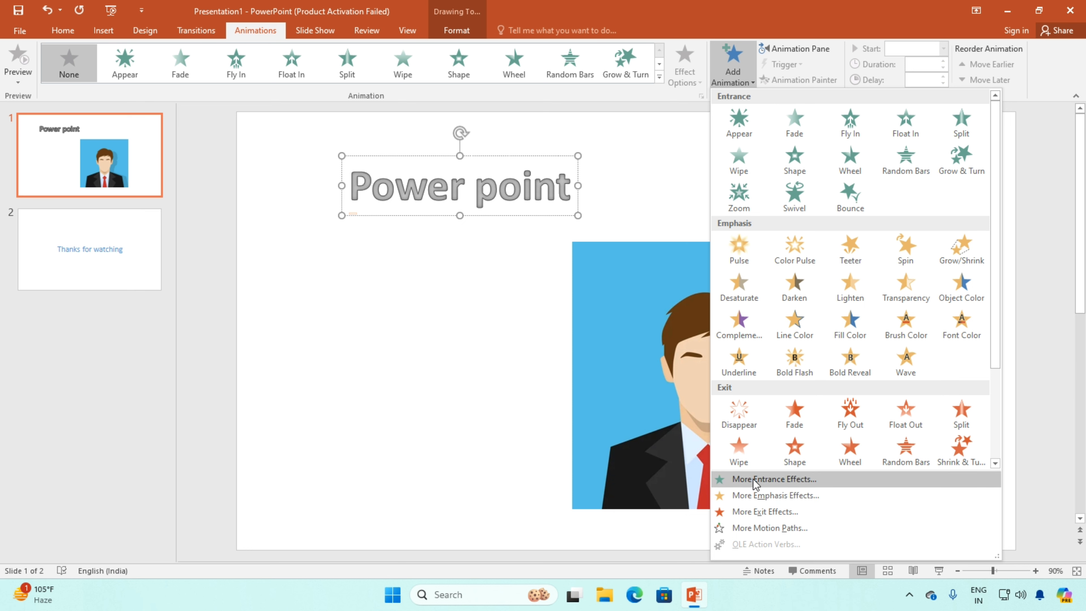
pyautogui.click(742, 480)
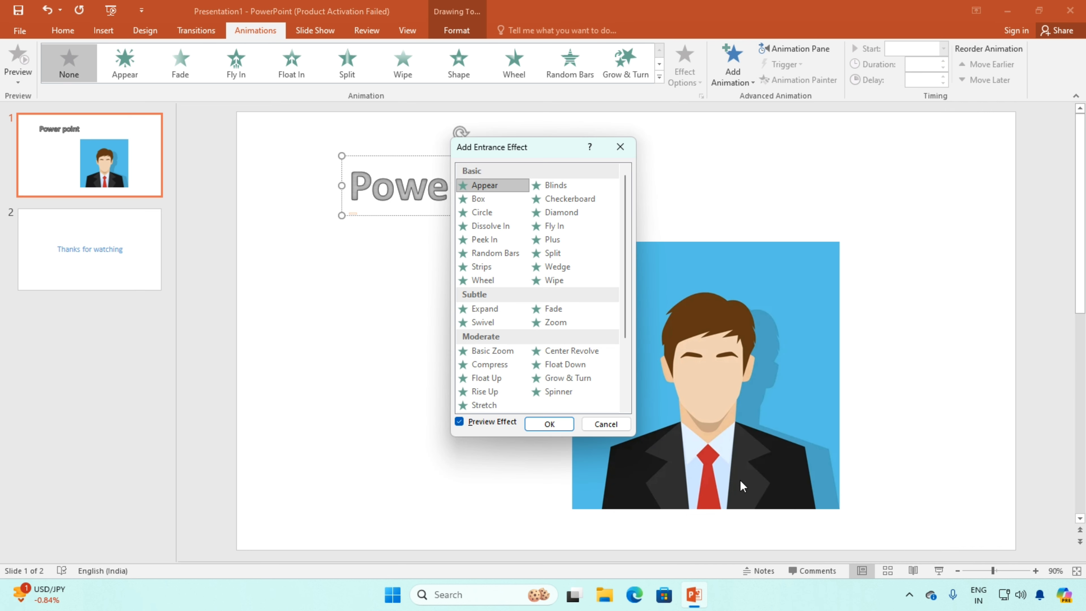
pyautogui.moveTo(582, 155); pyautogui.dragTo(966, 148)
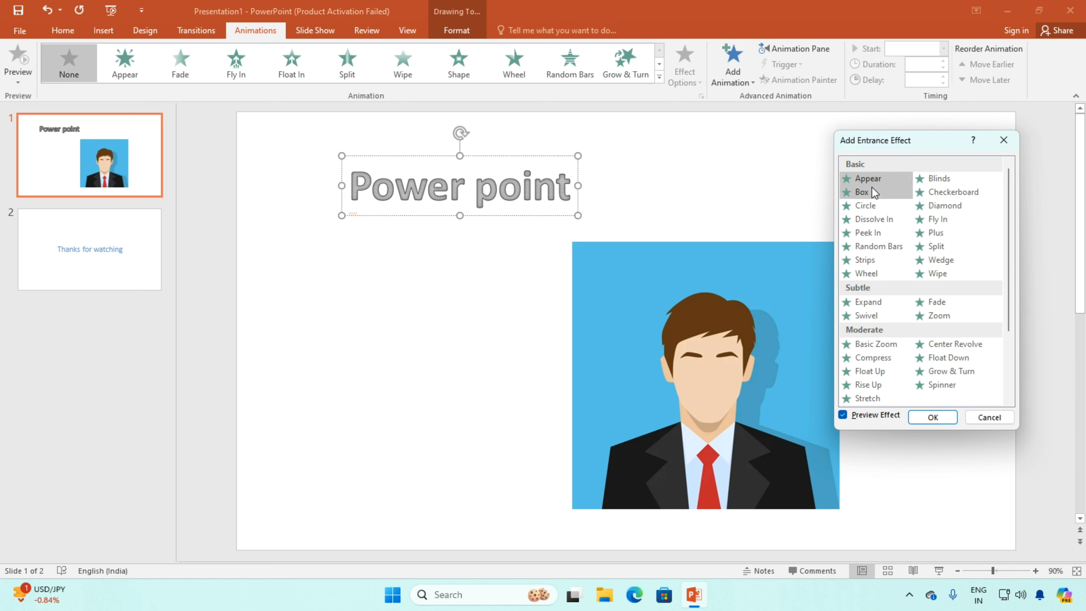
pyautogui.click(873, 182)
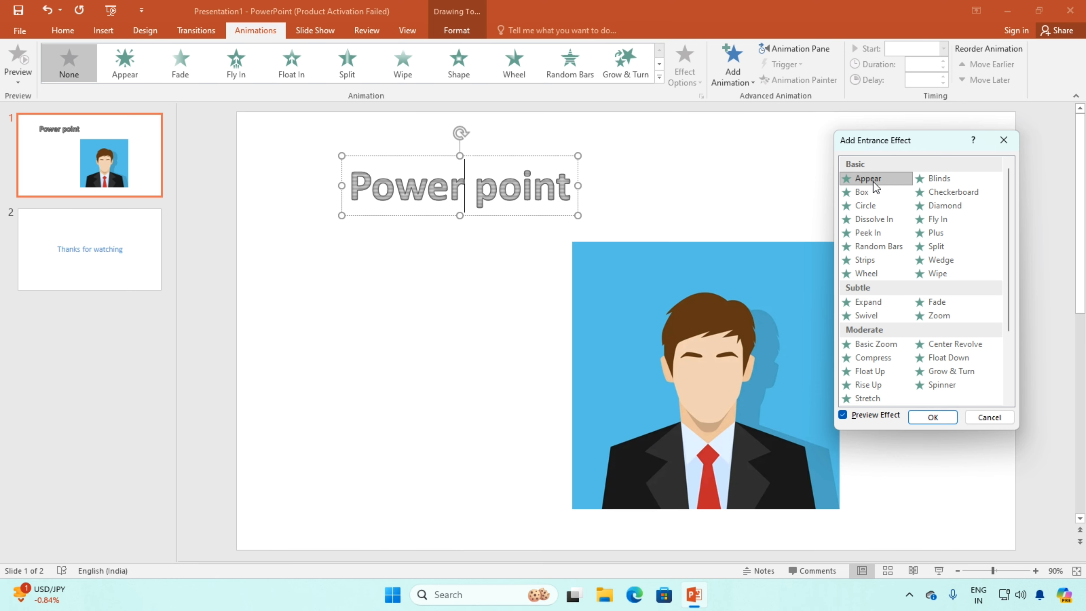
pyautogui.click(873, 192)
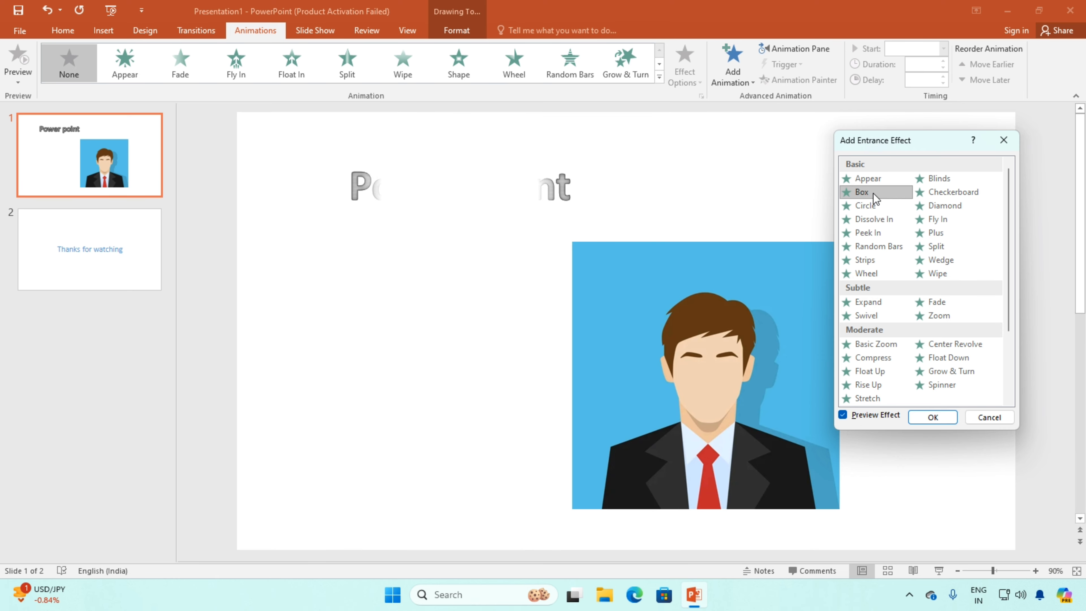
pyautogui.click(943, 178)
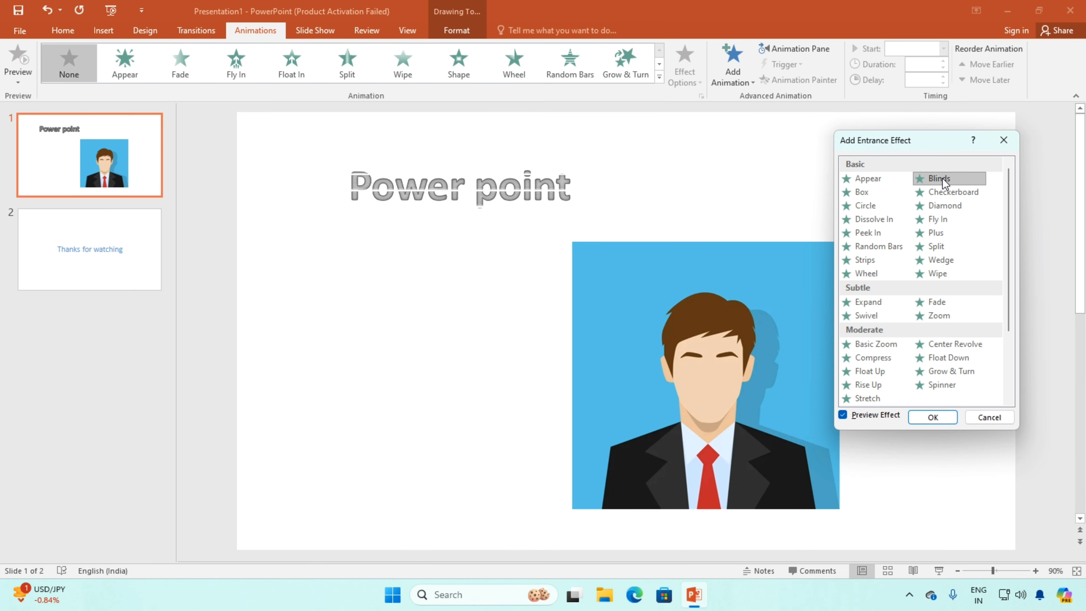
pyautogui.click(945, 205)
pyautogui.click(875, 344)
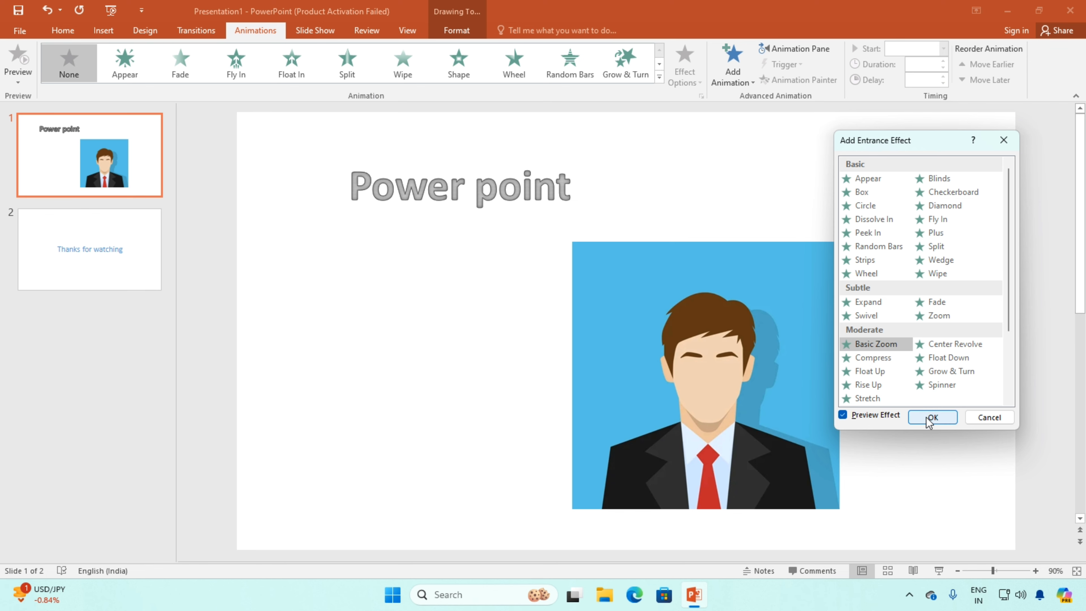
pyautogui.click(932, 416)
# - Add a Spiral In entrance animation to the passport picture, then view slide 2
pyautogui.click(732, 295)
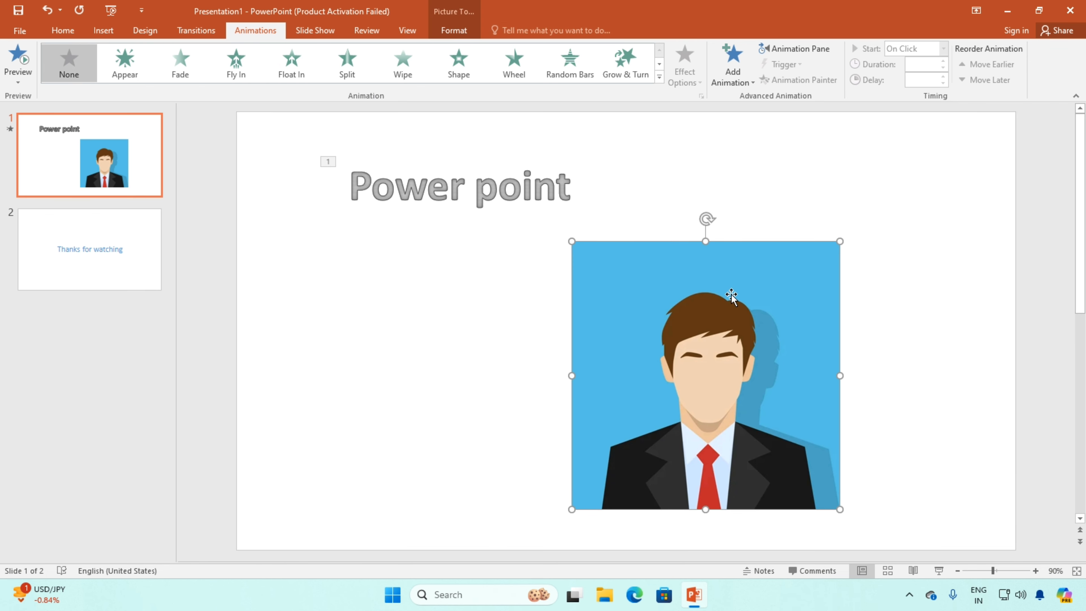
pyautogui.click(733, 60)
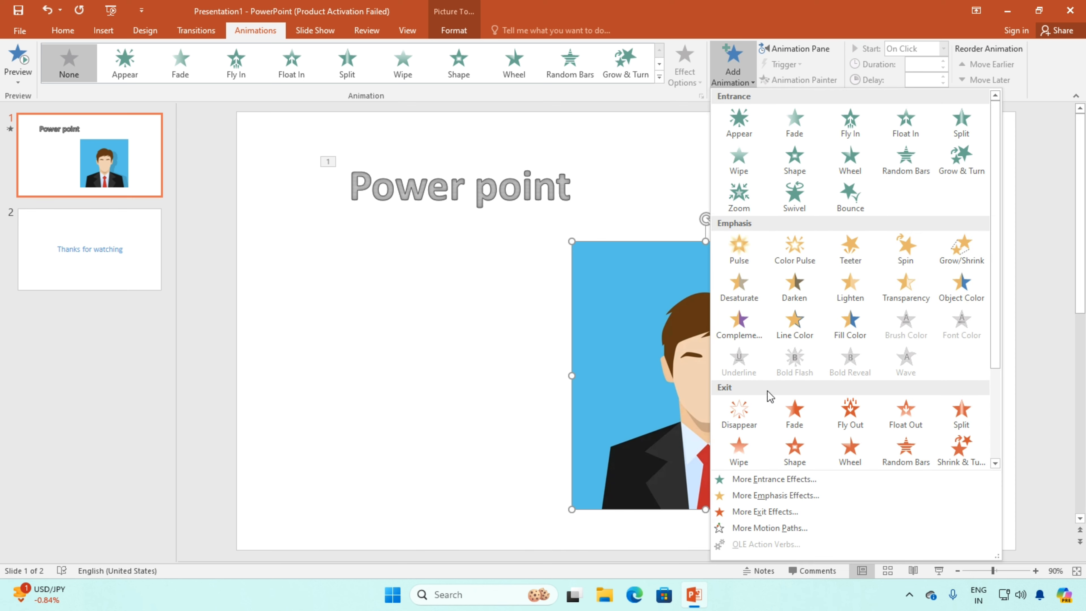
pyautogui.click(768, 480)
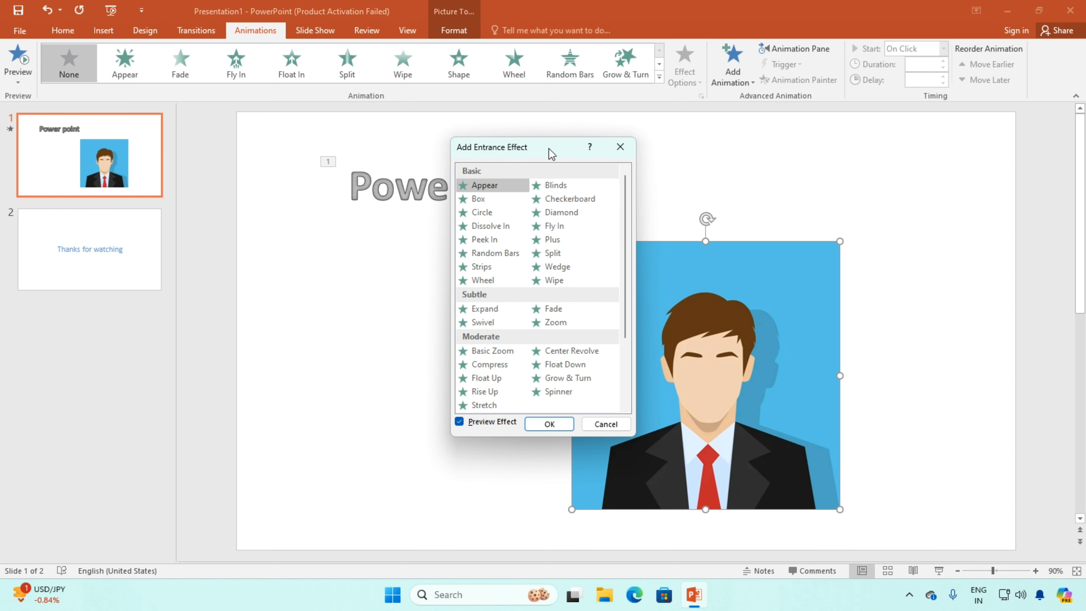
pyautogui.moveTo(549, 148); pyautogui.dragTo(875, 102)
pyautogui.moveTo(952, 175); pyautogui.dragTo(954, 239)
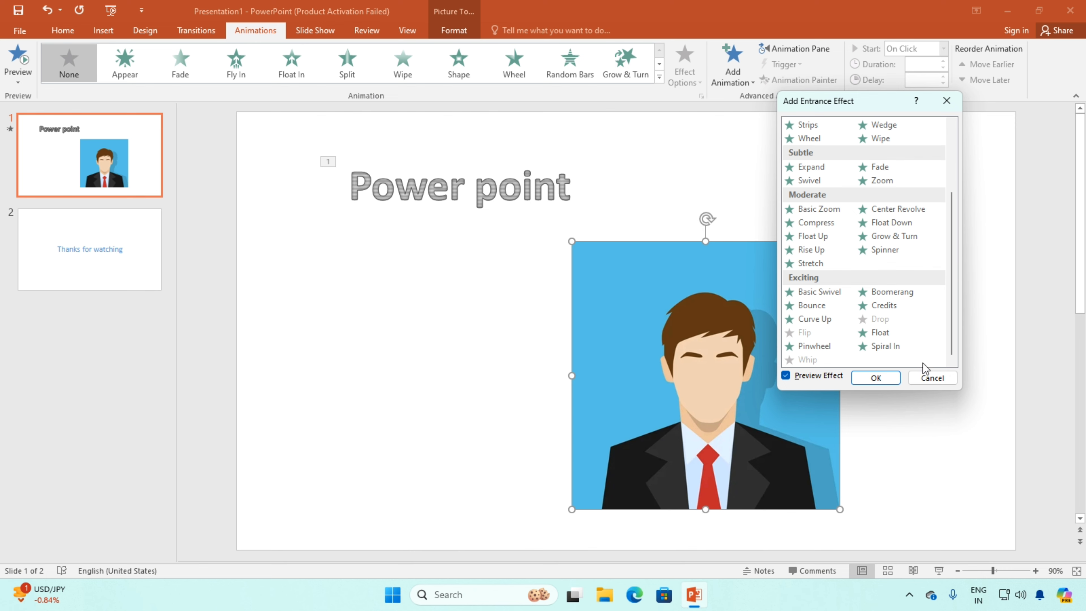
pyautogui.click(900, 347)
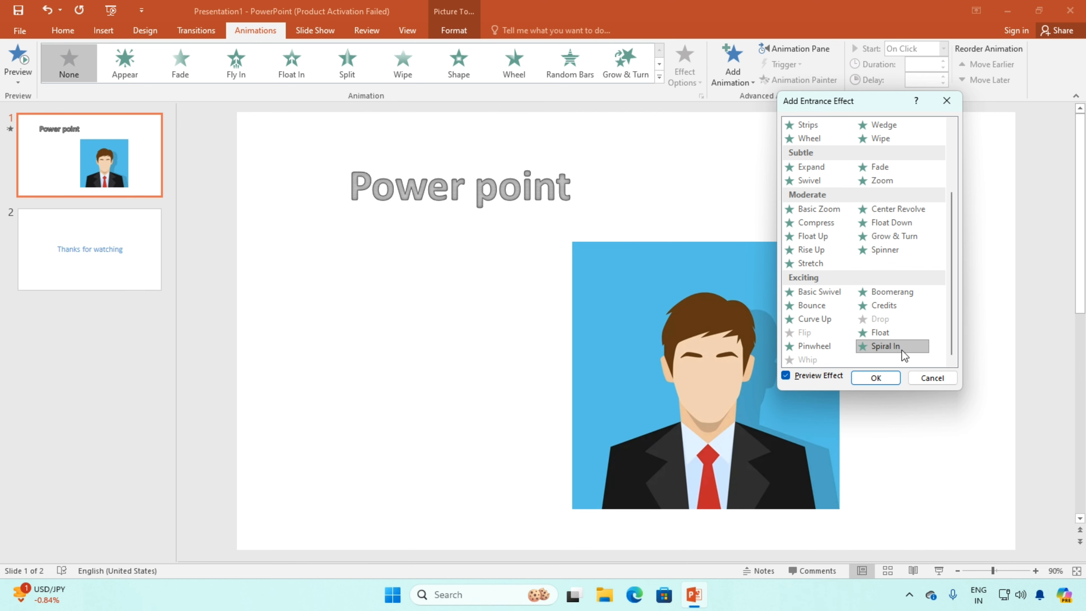
pyautogui.click(875, 377)
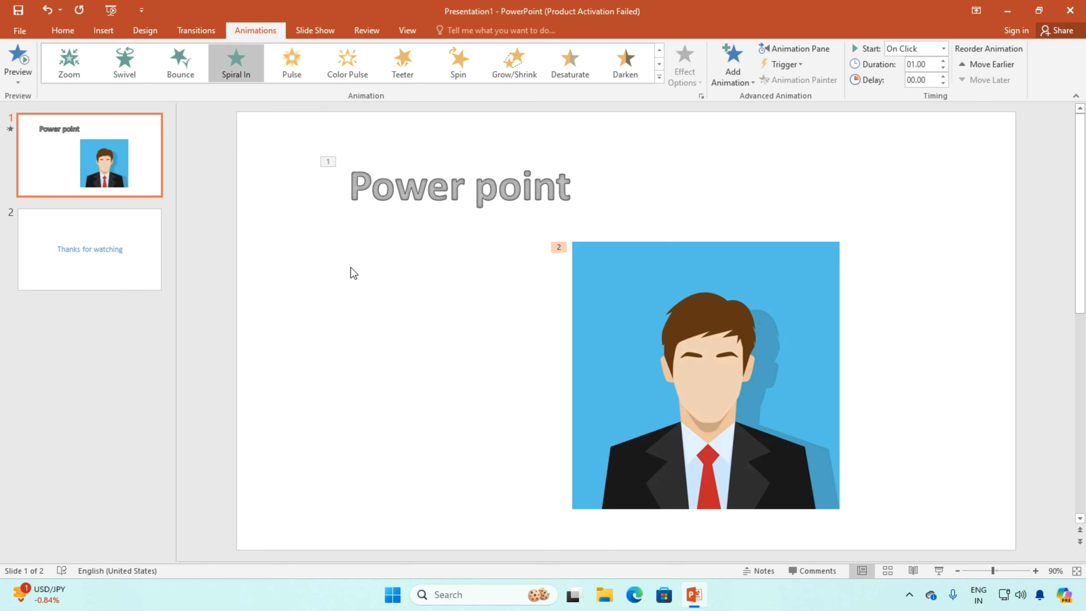
pyautogui.click(125, 253)
# - Dismiss the animation list for the 'Thanks for watching' text and return to slide 1
pyautogui.click(679, 331)
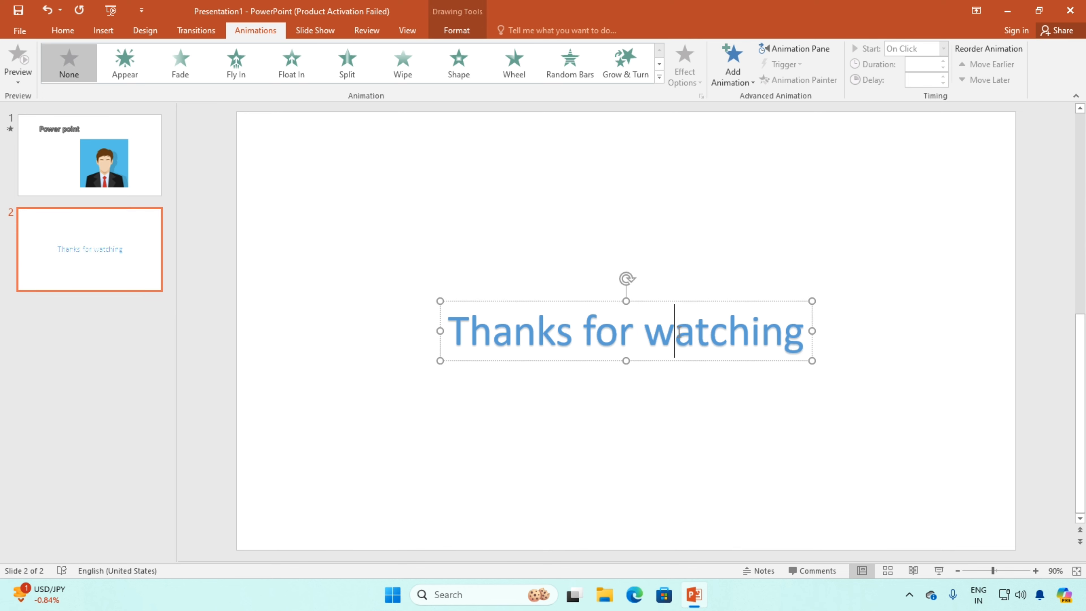
pyautogui.click(731, 71)
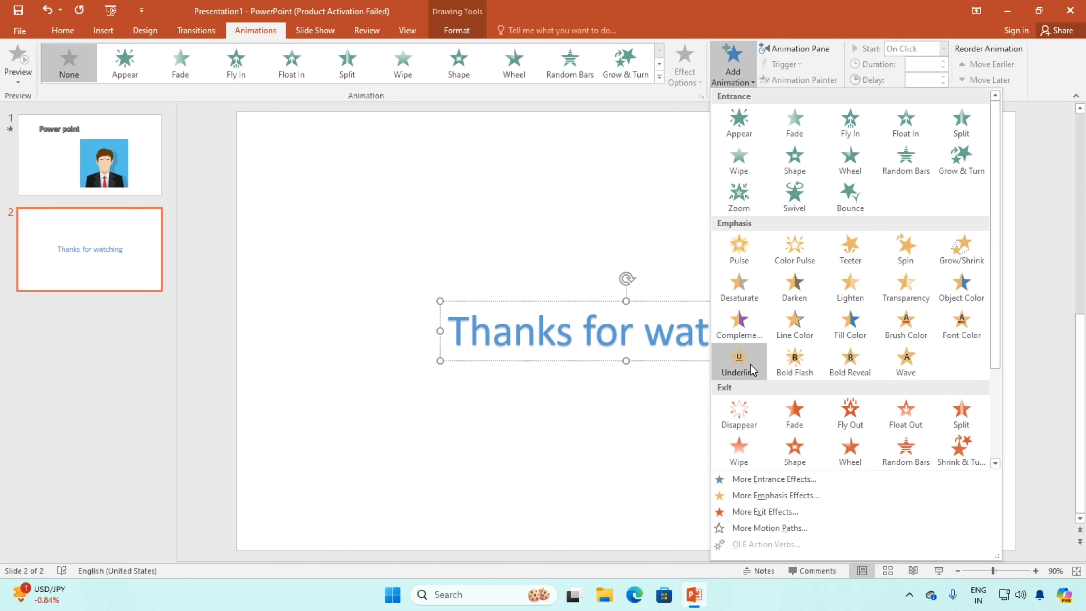
pyautogui.press('Escape')
pyautogui.click(54, 133)
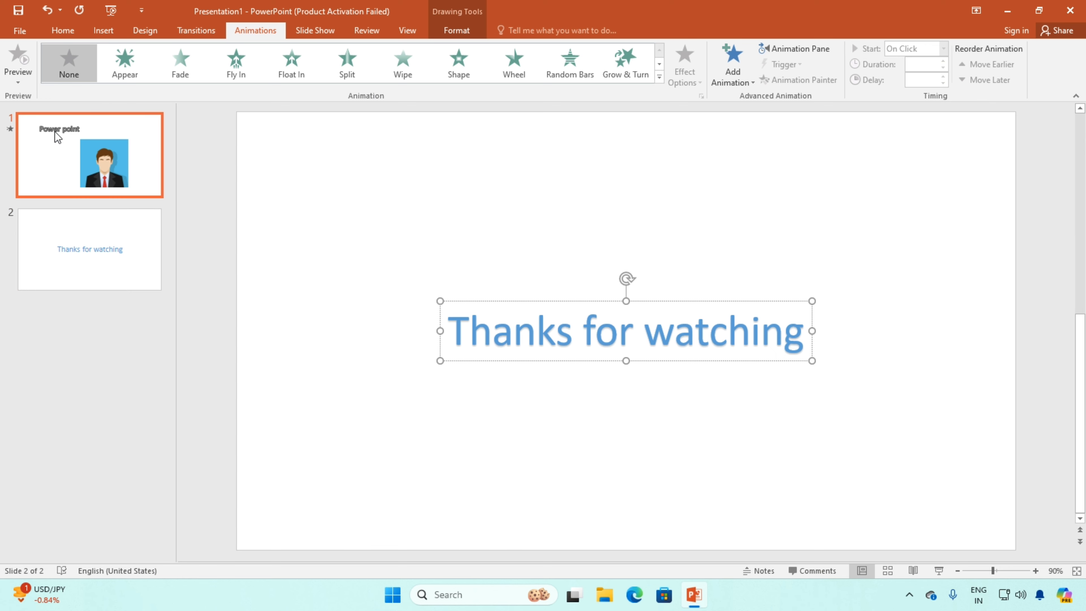
# - Add a Wedge exit animation to the passport picture after previewing Peek Out and Plus
pyautogui.click(663, 393)
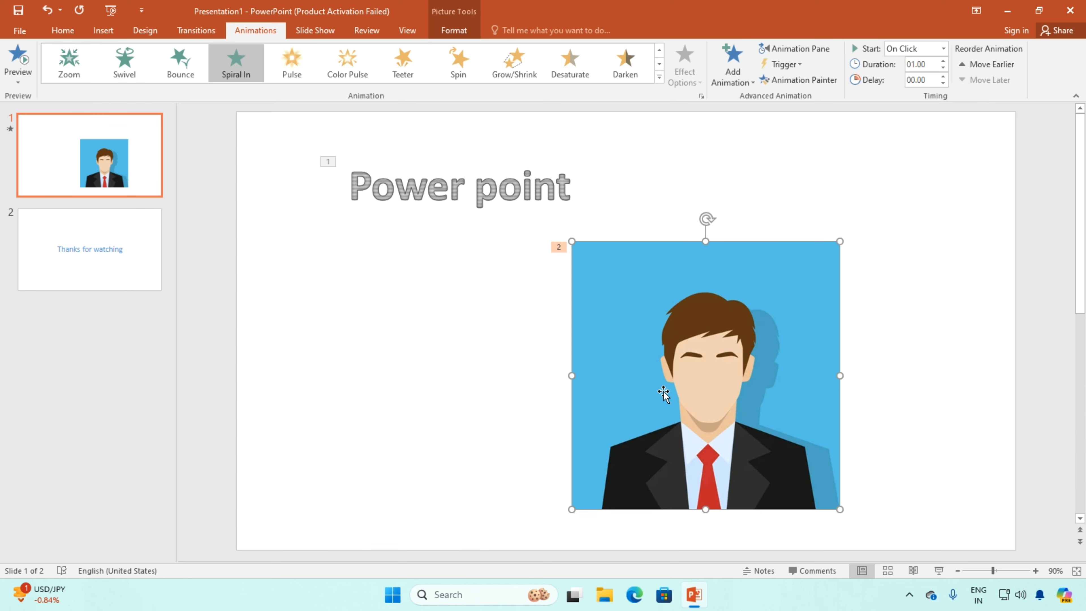
pyautogui.click(726, 68)
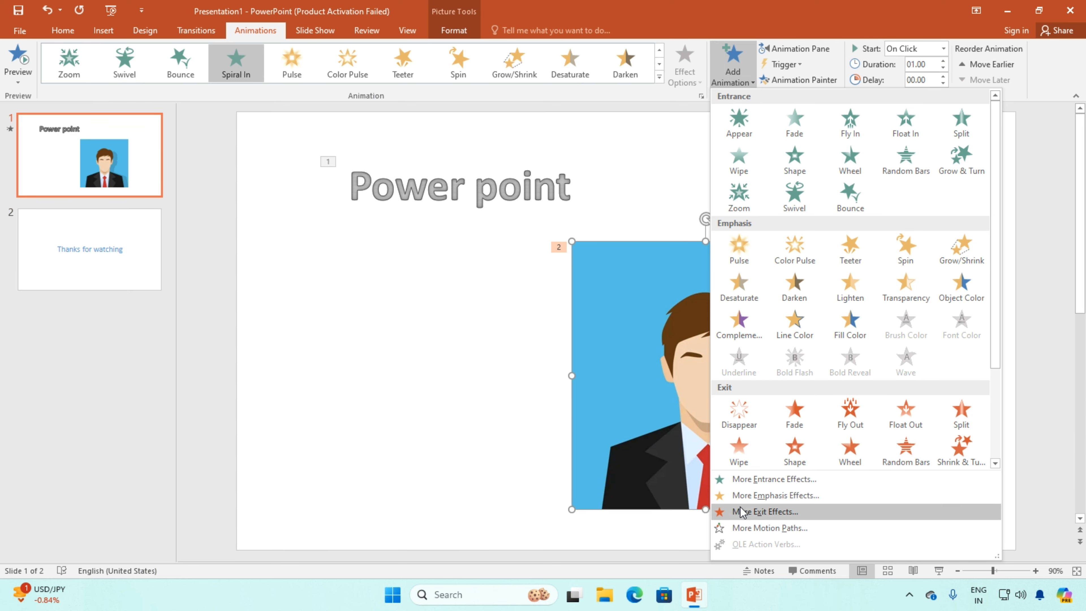
pyautogui.click(760, 518)
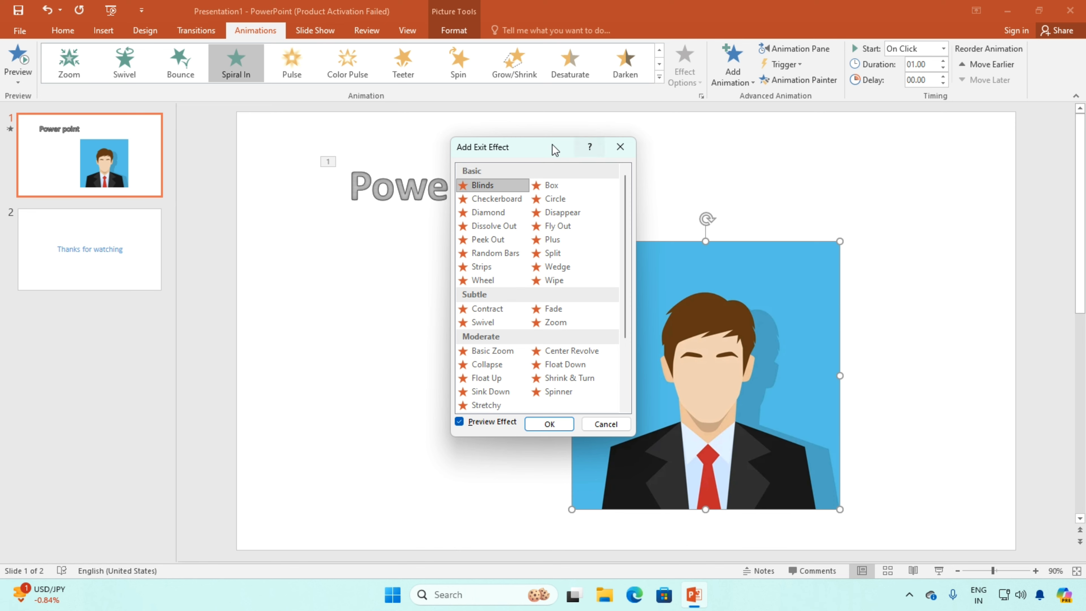
pyautogui.moveTo(551, 144); pyautogui.dragTo(951, 136)
pyautogui.click(899, 226)
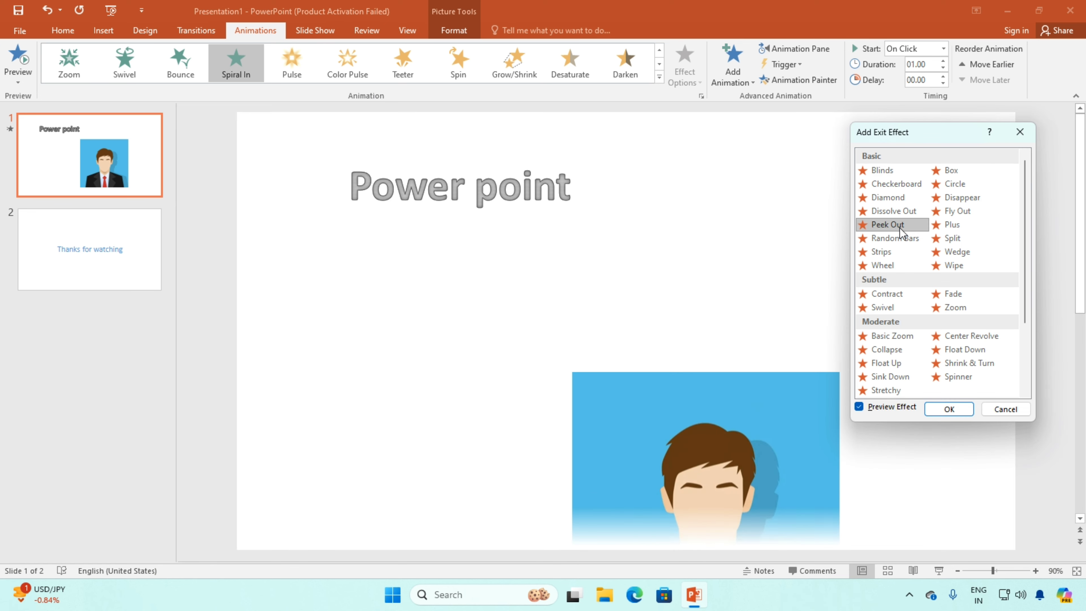
pyautogui.click(955, 224)
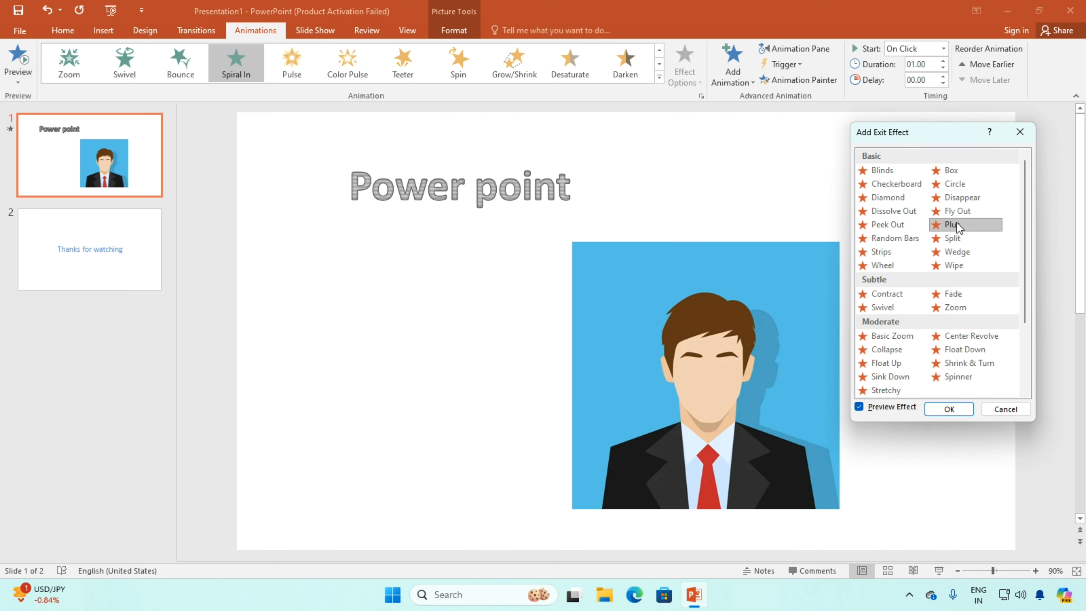
pyautogui.click(953, 251)
pyautogui.click(948, 409)
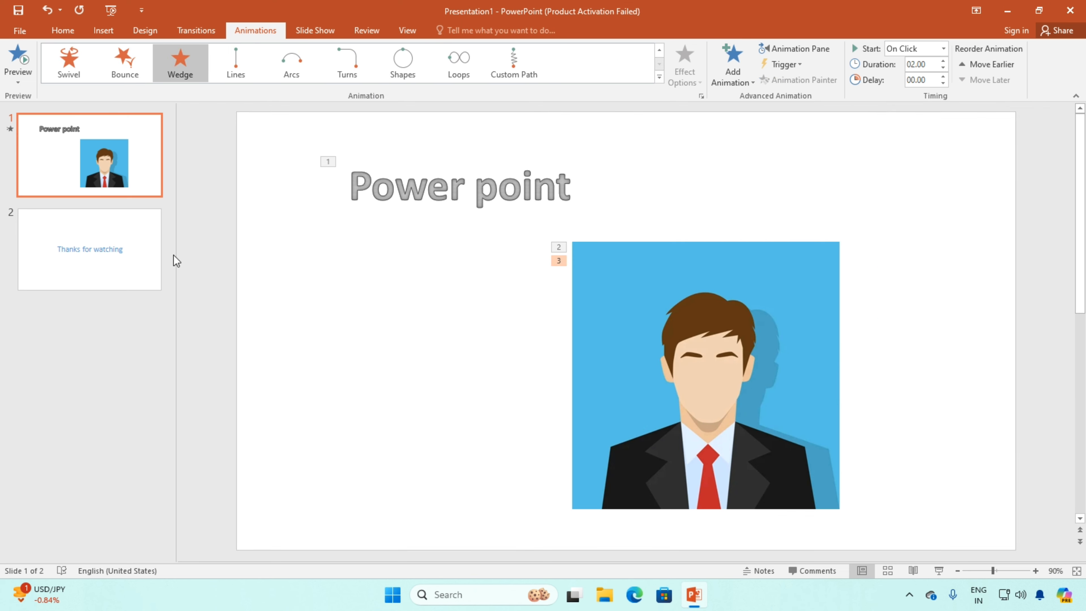
pyautogui.click(128, 257)
# - Preview the Checkerboard entrance on the 'Thanks for watching' text without applying it
pyautogui.click(536, 331)
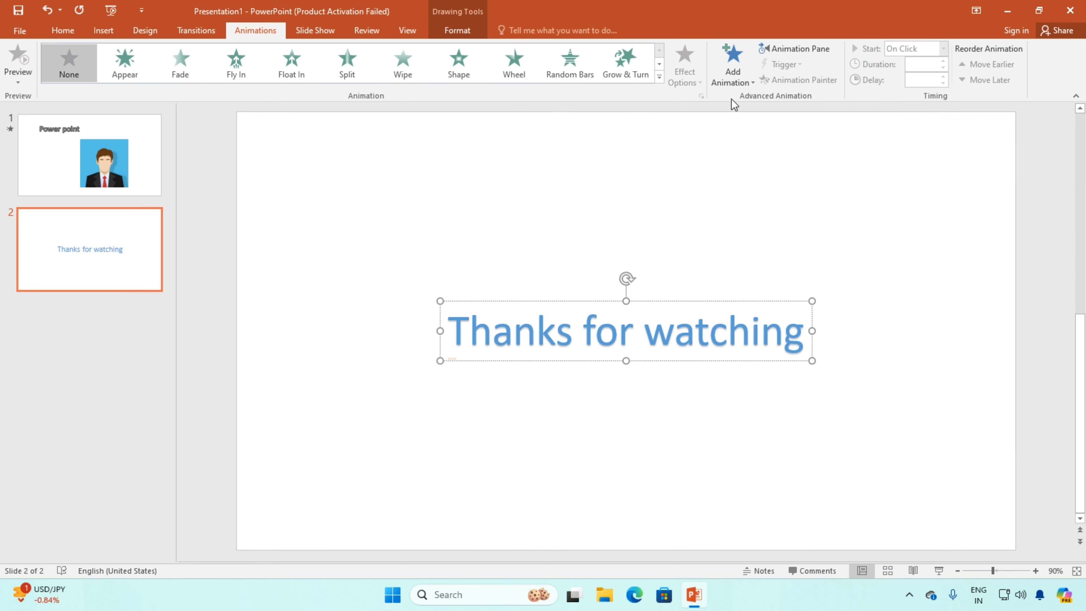
pyautogui.click(730, 69)
pyautogui.click(765, 478)
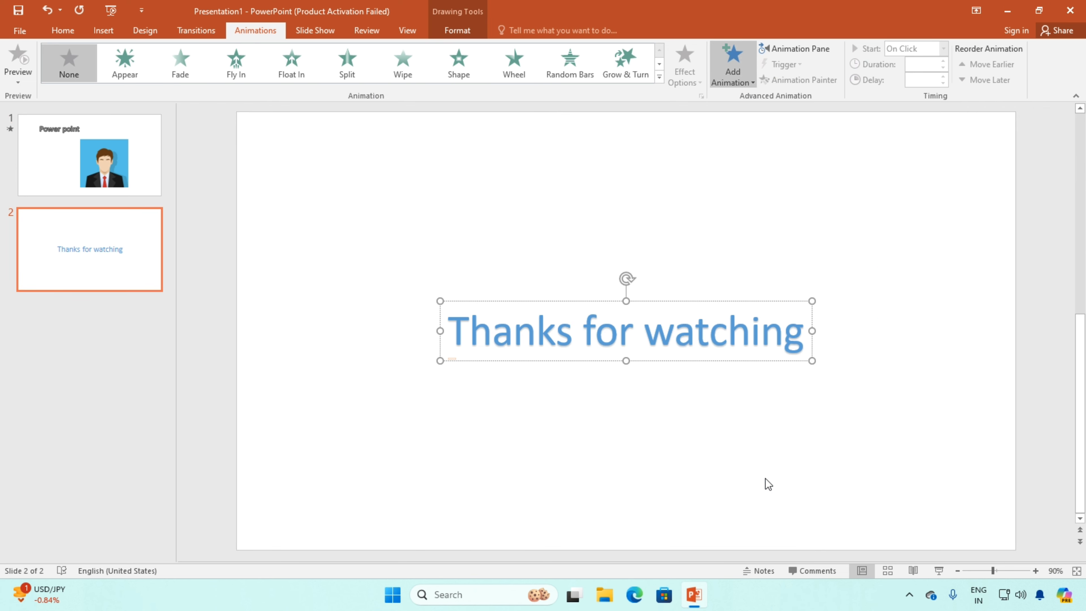
pyautogui.click(560, 198)
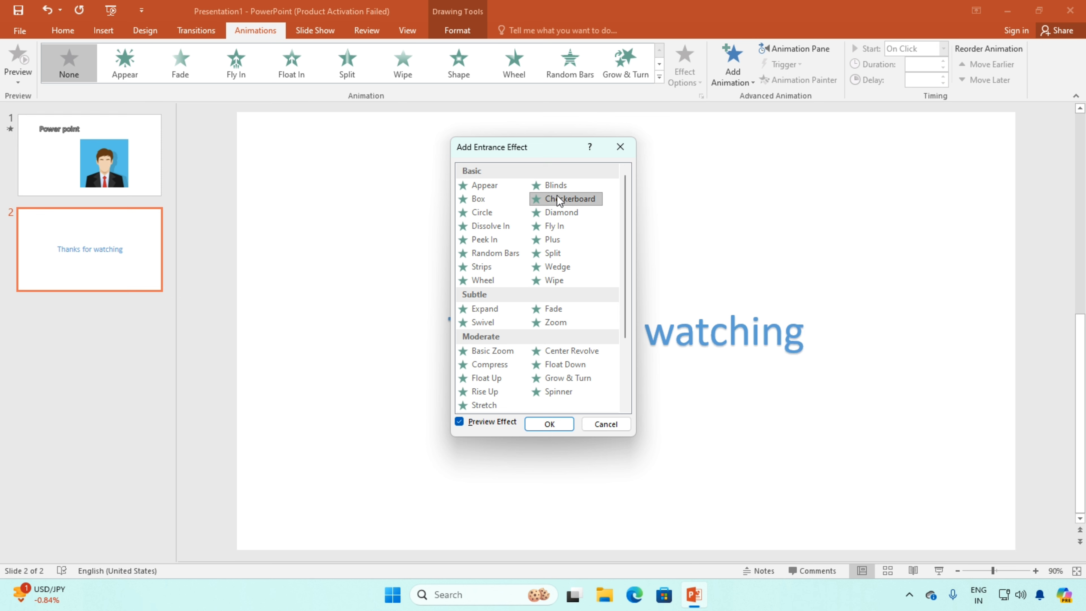
pyautogui.click(619, 148)
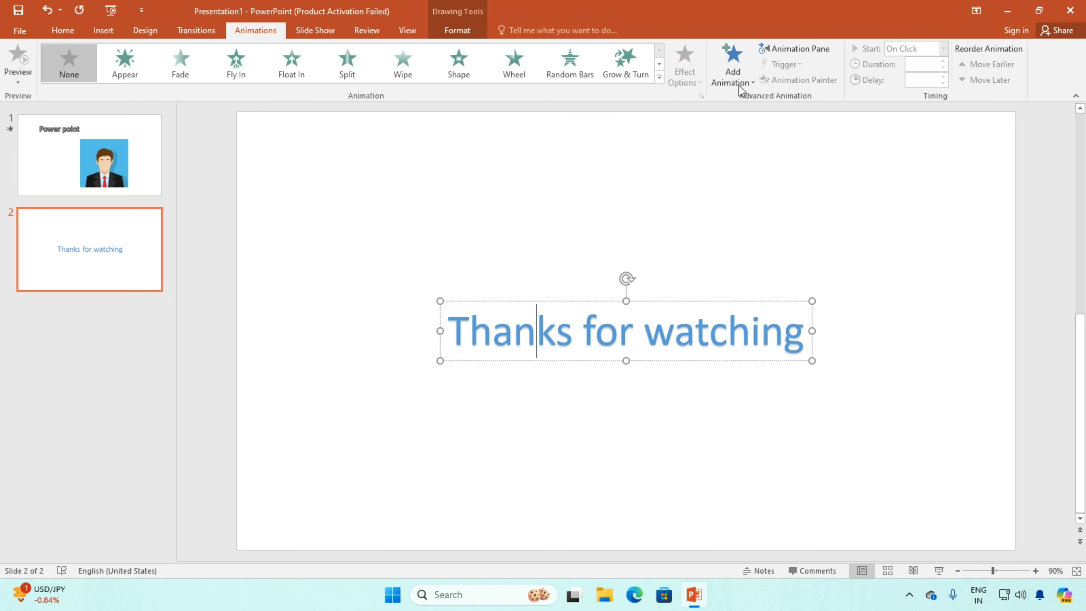
# - Apply a Spin emphasis to the text after previewing Grow/Shrink, Transparency, Line Color and Contrasting Color
pyautogui.click(732, 65)
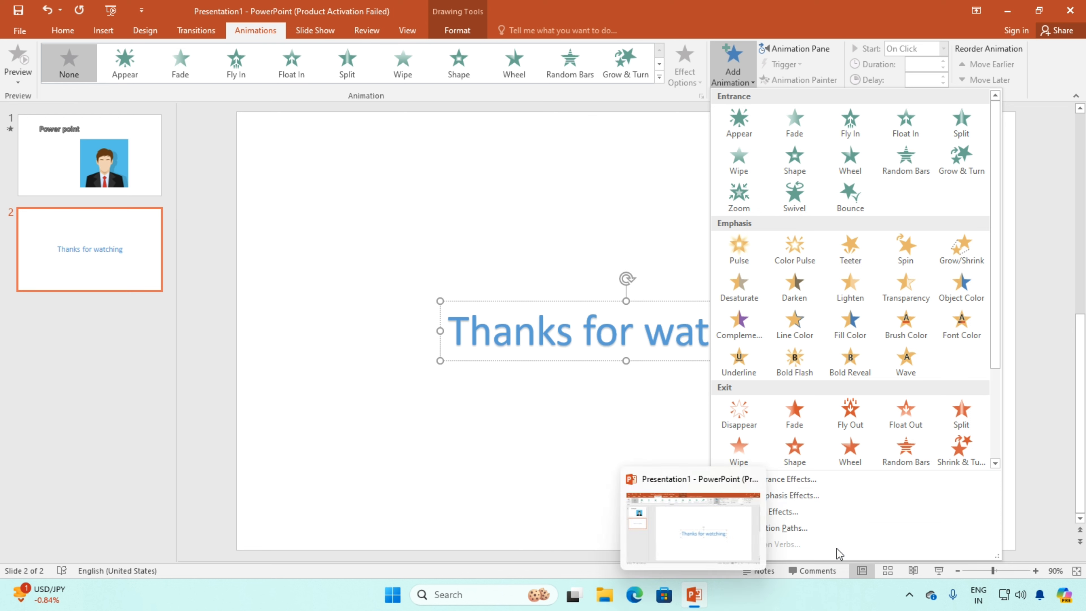
pyautogui.click(806, 494)
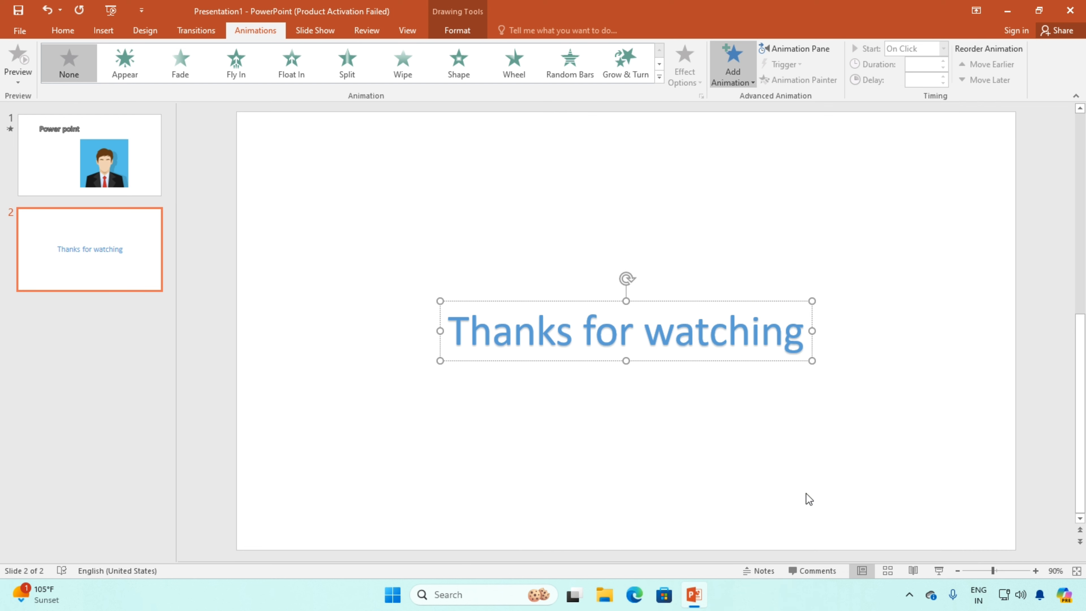
pyautogui.moveTo(570, 146); pyautogui.dragTo(912, 145)
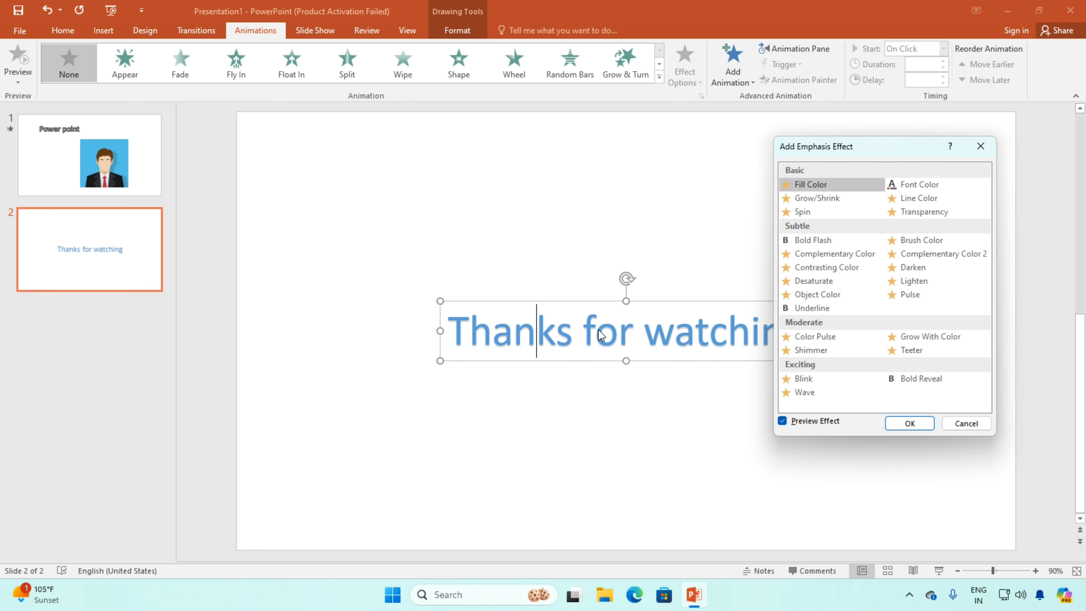
pyautogui.click(811, 203)
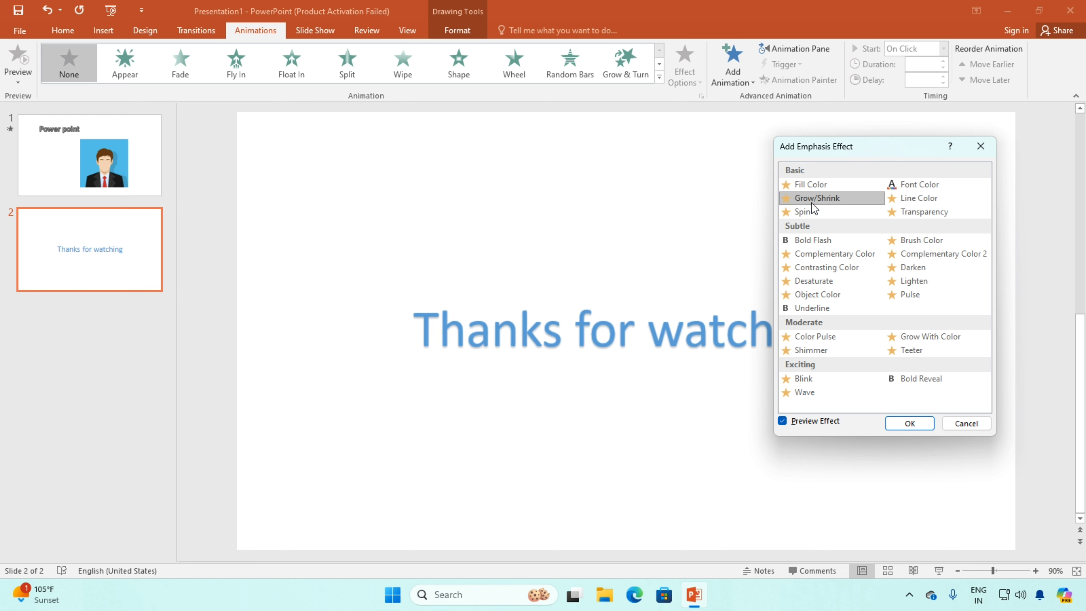
pyautogui.click(811, 213)
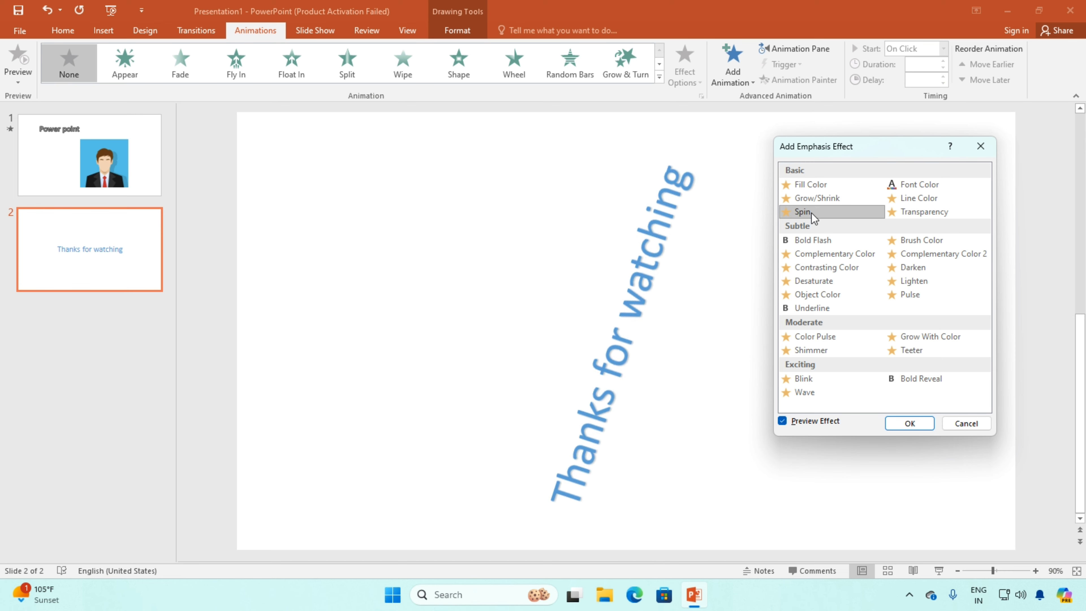
pyautogui.click(911, 215)
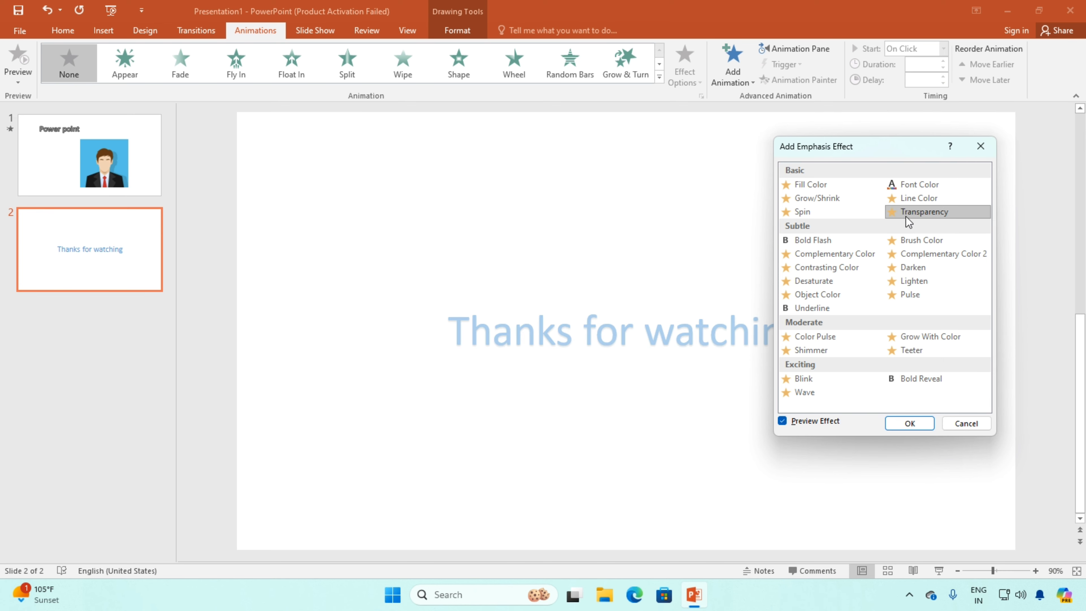
pyautogui.click(913, 197)
pyautogui.click(826, 267)
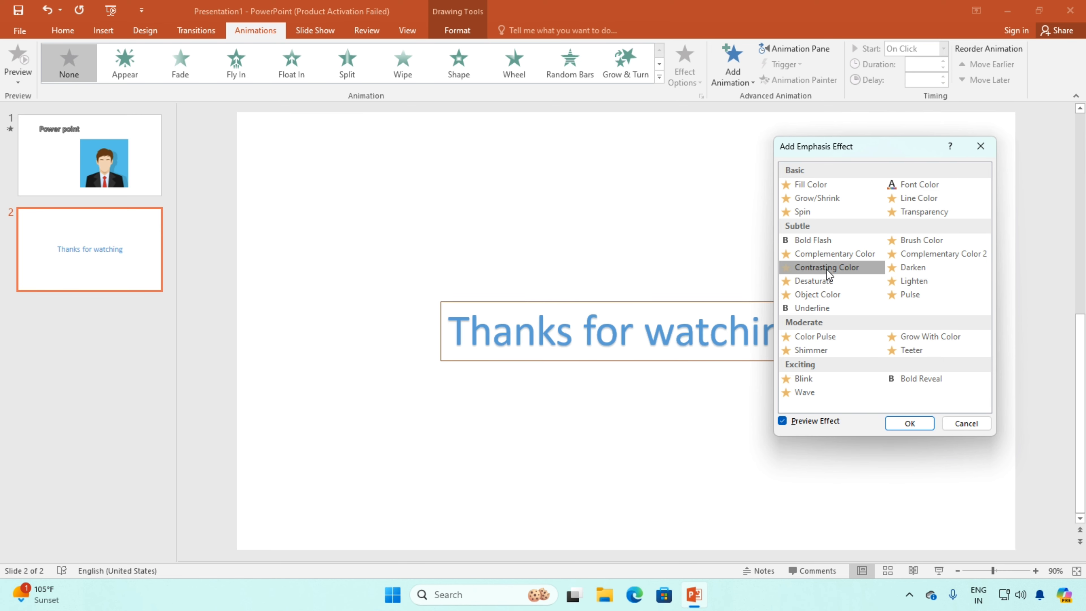
pyautogui.click(813, 213)
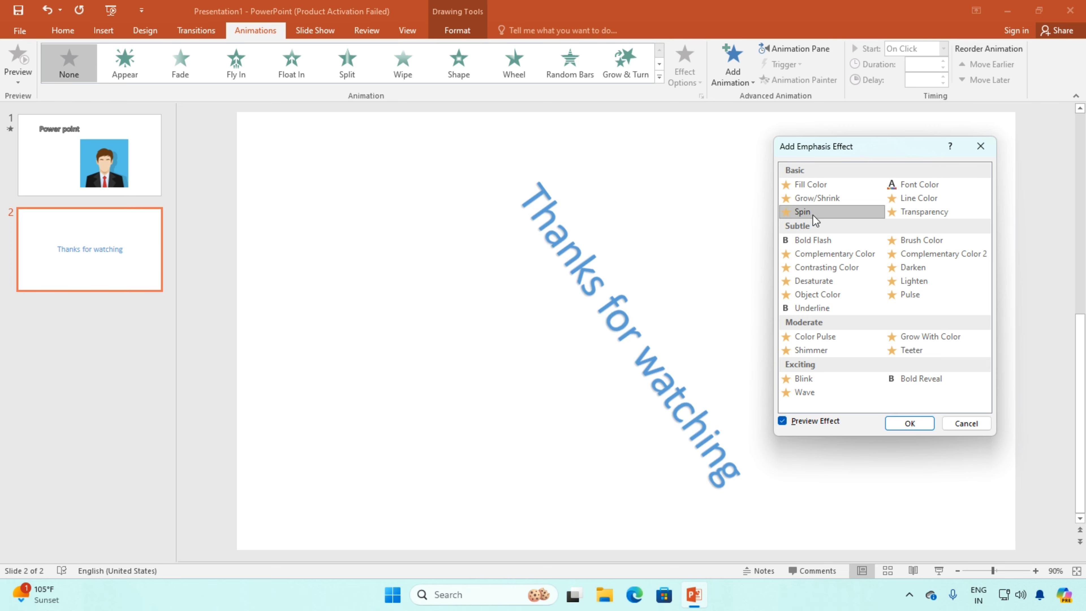
pyautogui.click(908, 423)
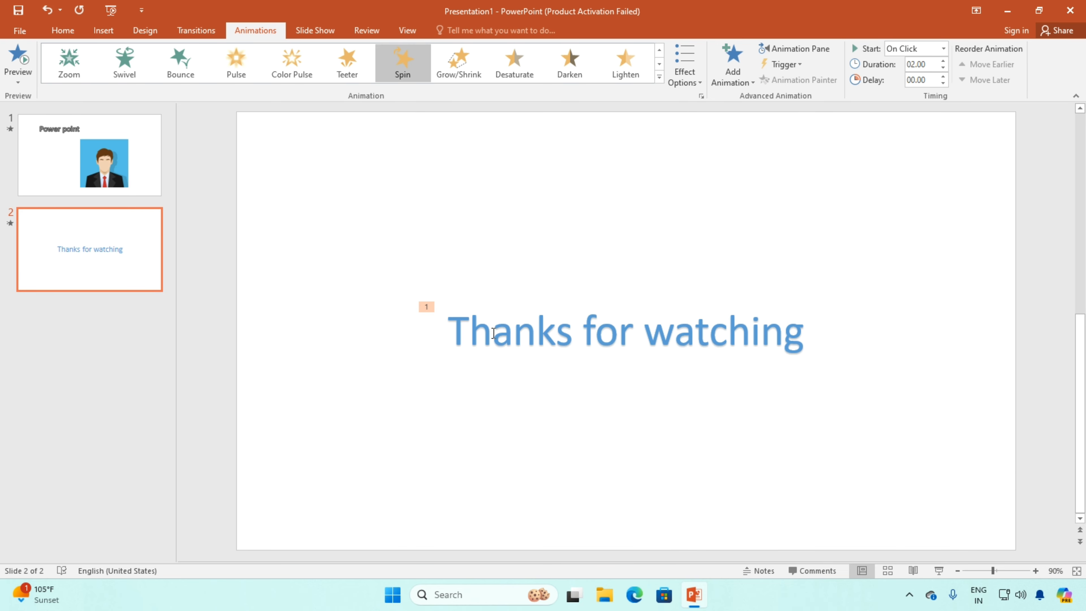
# - Add a Fly Out exit animation to the 'Thanks for watching' text, then return to slide 1
pyautogui.click(689, 340)
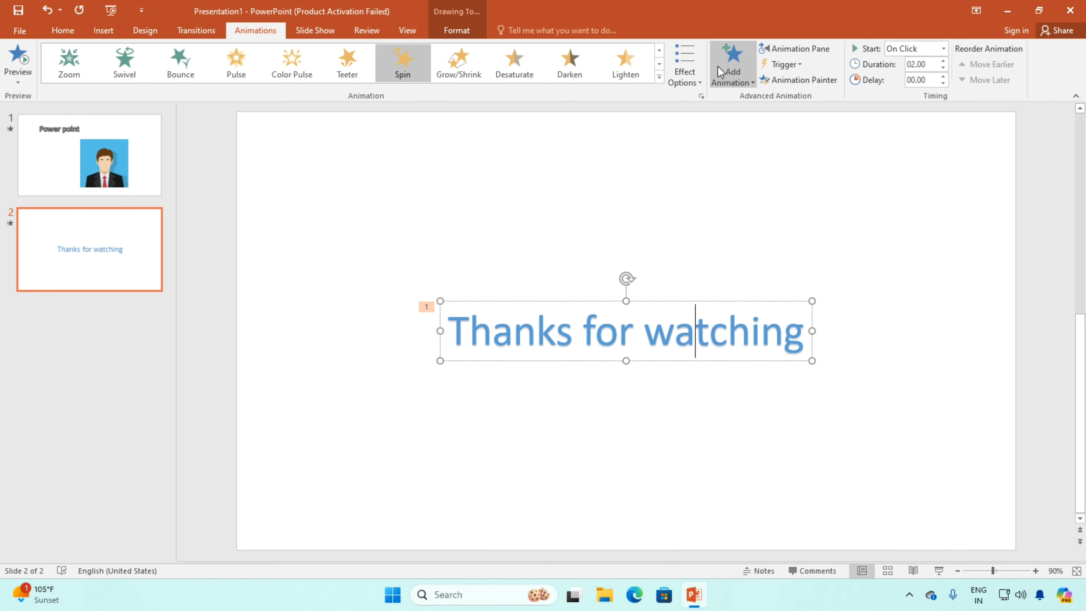
pyautogui.click(732, 68)
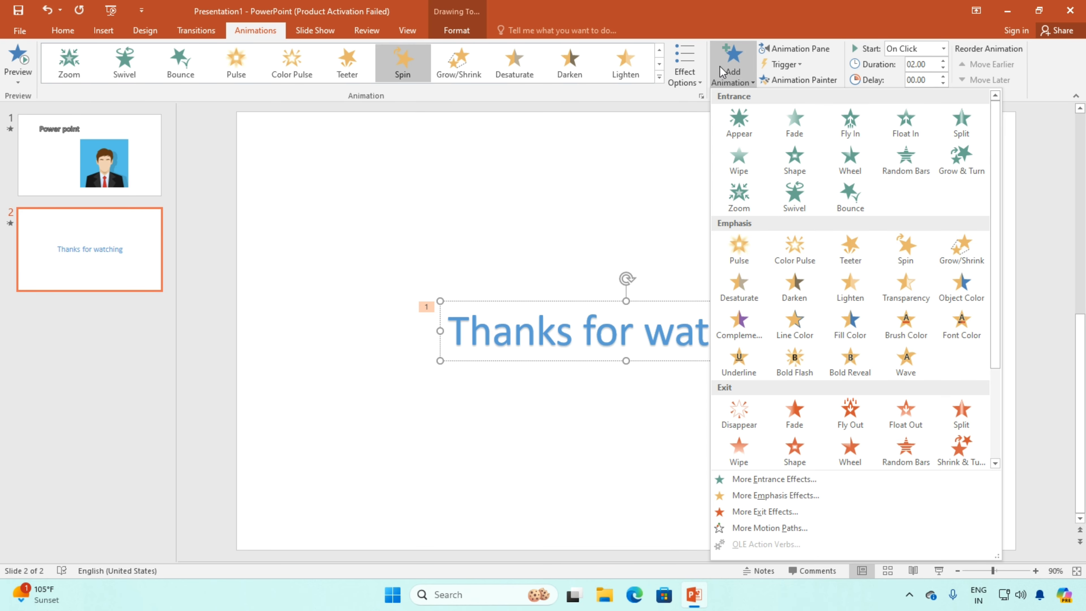
pyautogui.click(781, 512)
pyautogui.click(584, 228)
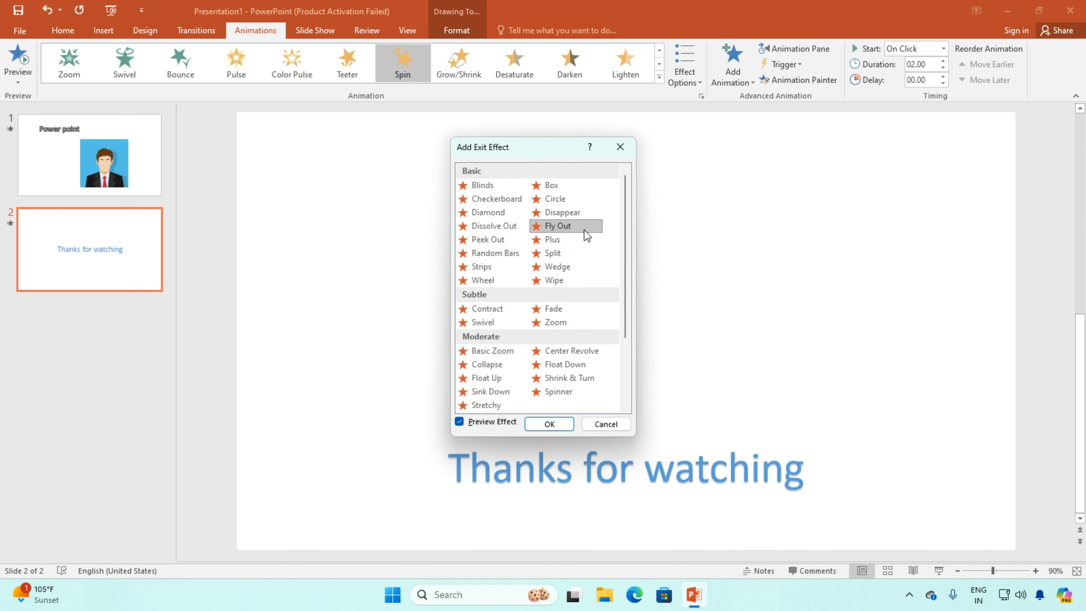
pyautogui.click(549, 423)
pyautogui.click(126, 167)
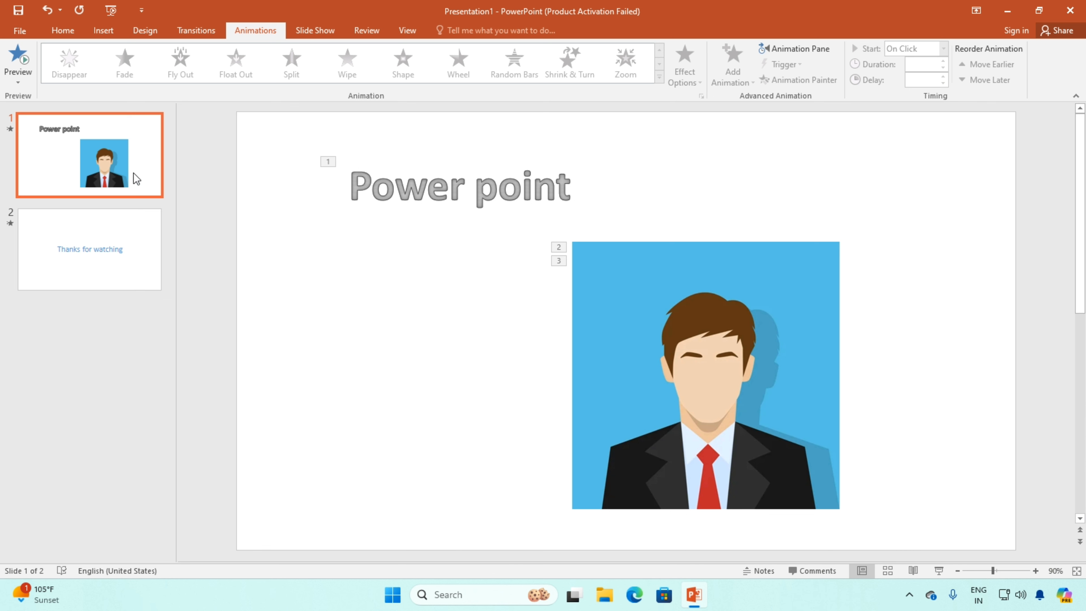
# - Run the slide show with F5 through both slides' animations to the end
pyautogui.click(427, 186)
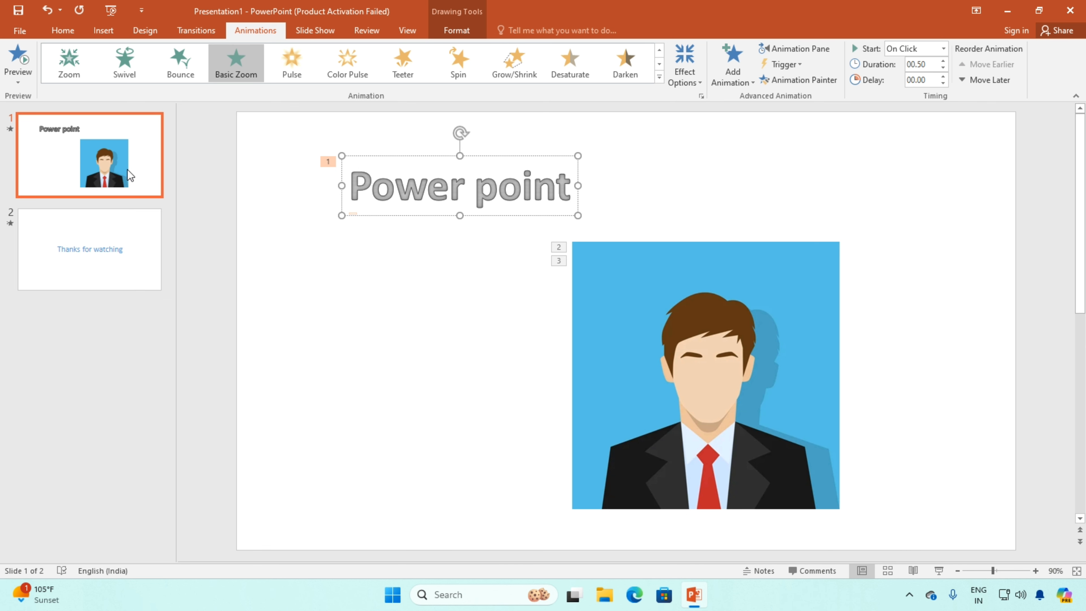
pyautogui.press('F5')
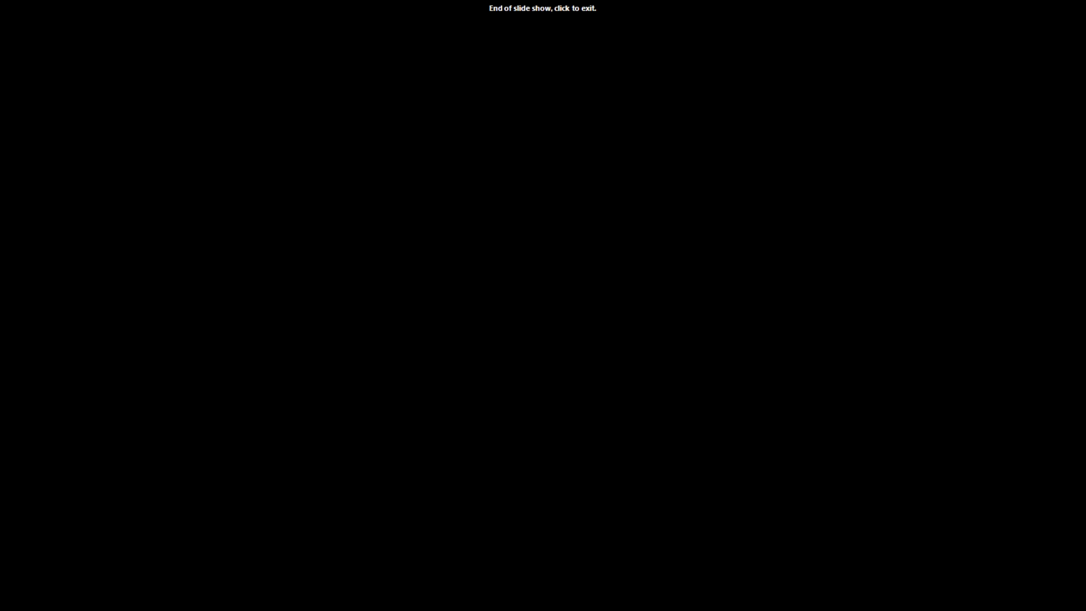
pyautogui.click(242, 180)
# - Add a Swoosh motion path to the passport picture on slide 1 after previewing Circle
pyautogui.click(59, 263)
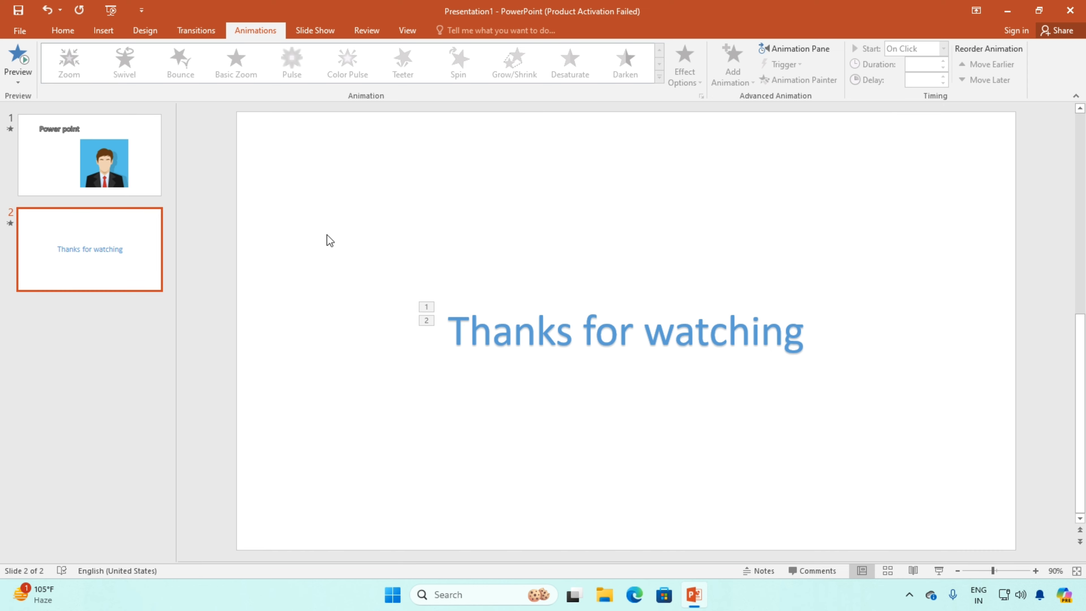
pyautogui.press('Up')
pyautogui.click(644, 329)
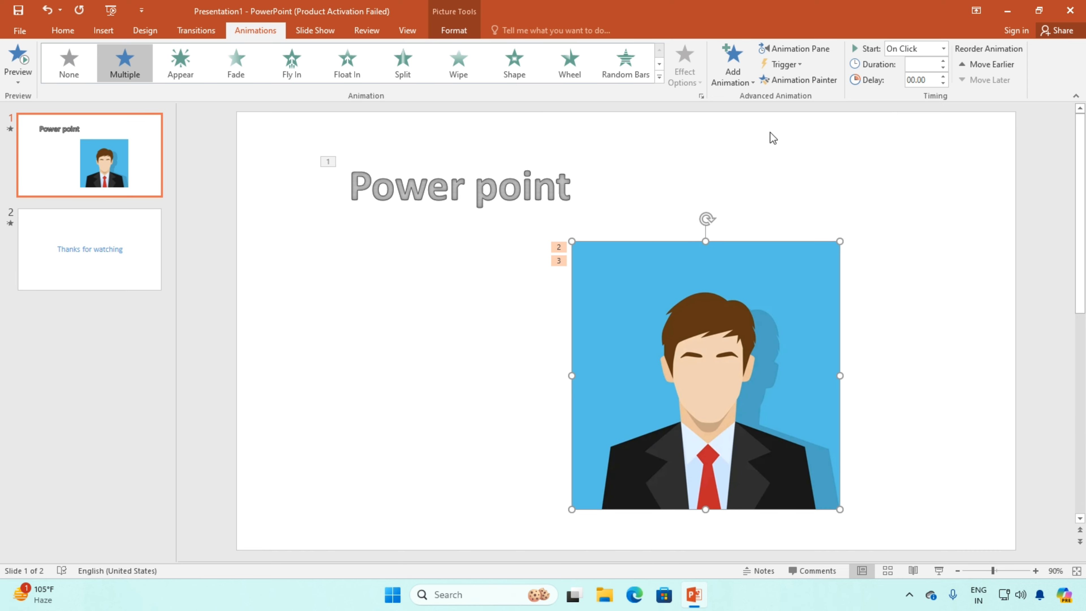
pyautogui.click(733, 81)
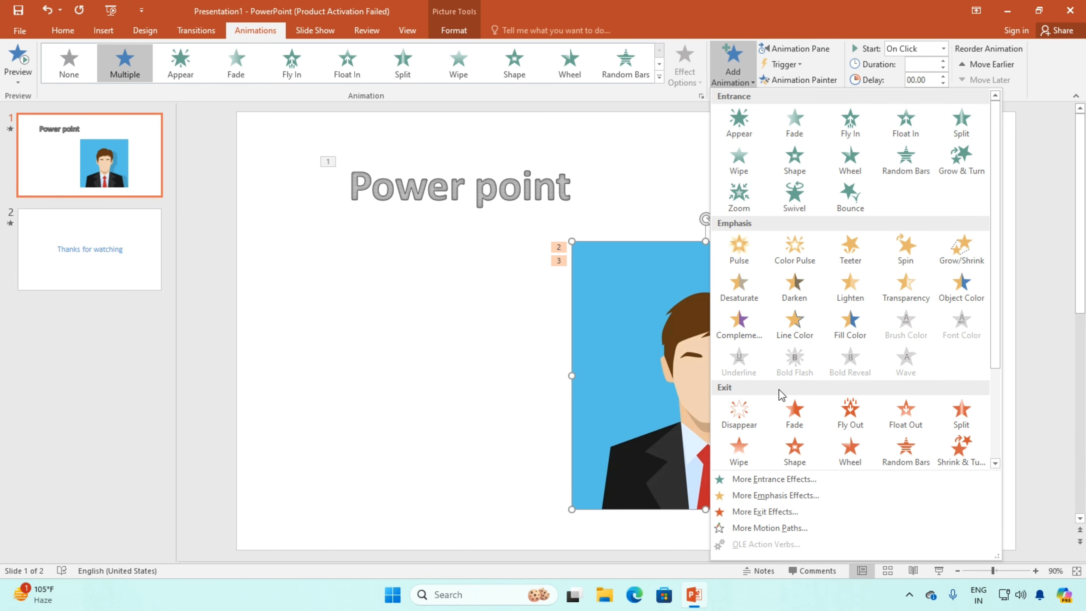
pyautogui.click(778, 529)
pyautogui.moveTo(554, 160); pyautogui.dragTo(922, 146)
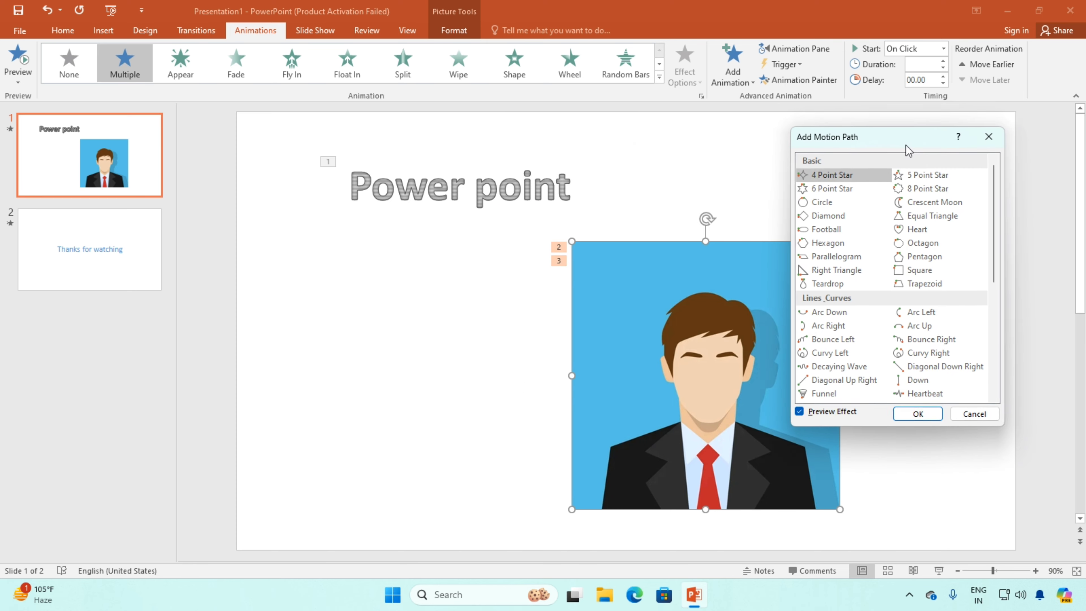
pyautogui.click(870, 198)
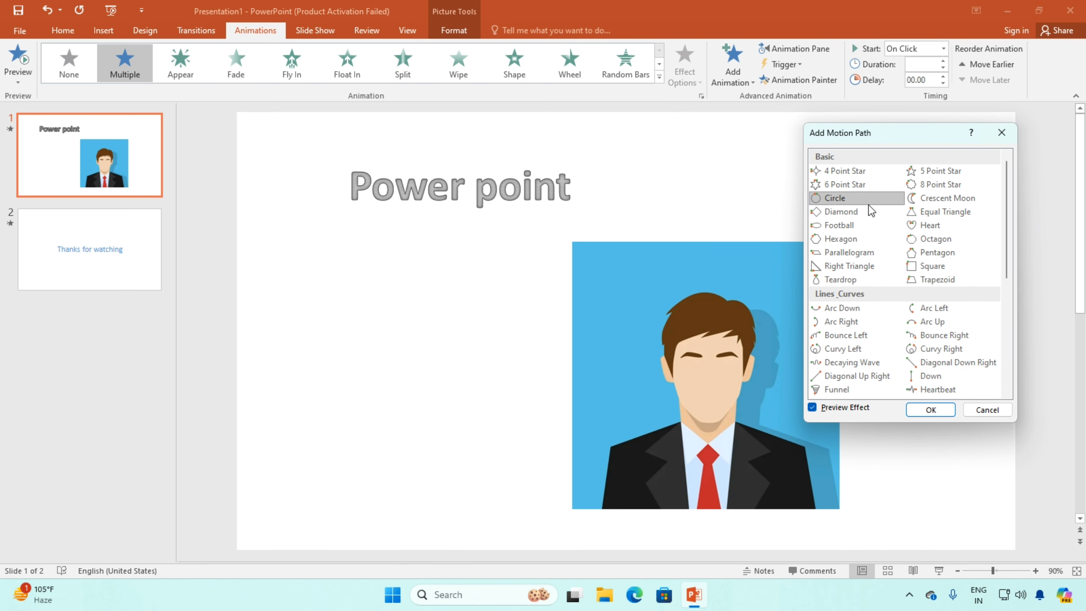
pyautogui.scroll(-5, 999, 318)
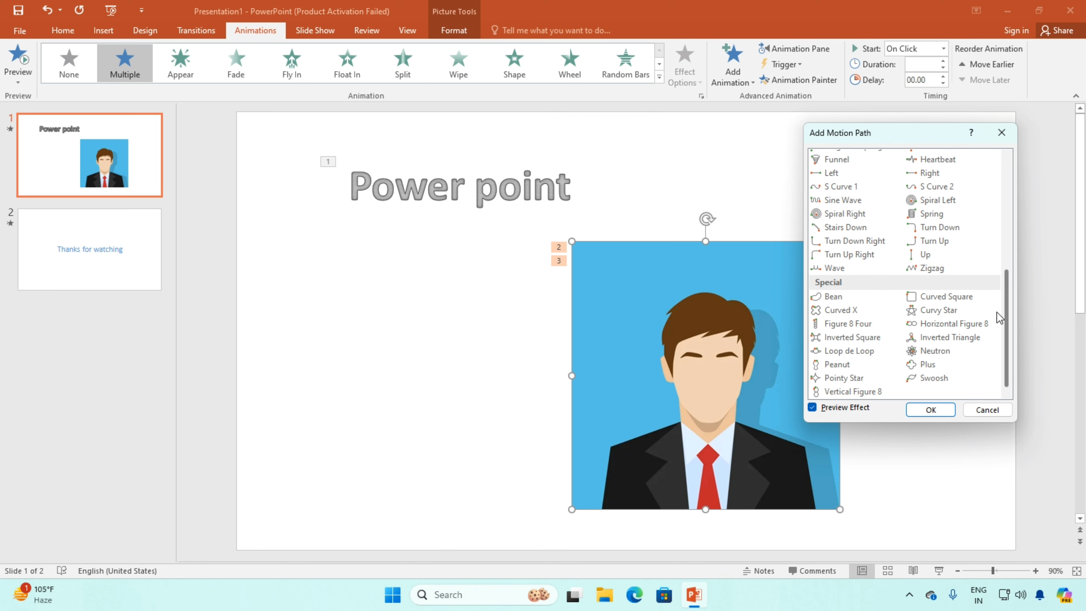
pyautogui.click(946, 379)
pyautogui.click(933, 411)
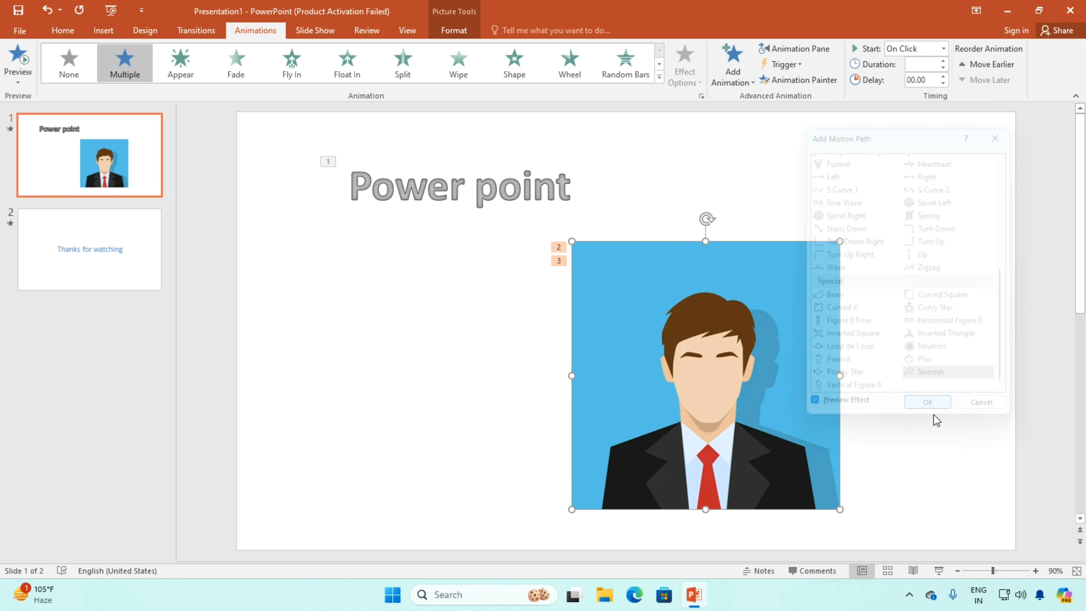
pyautogui.click(119, 153)
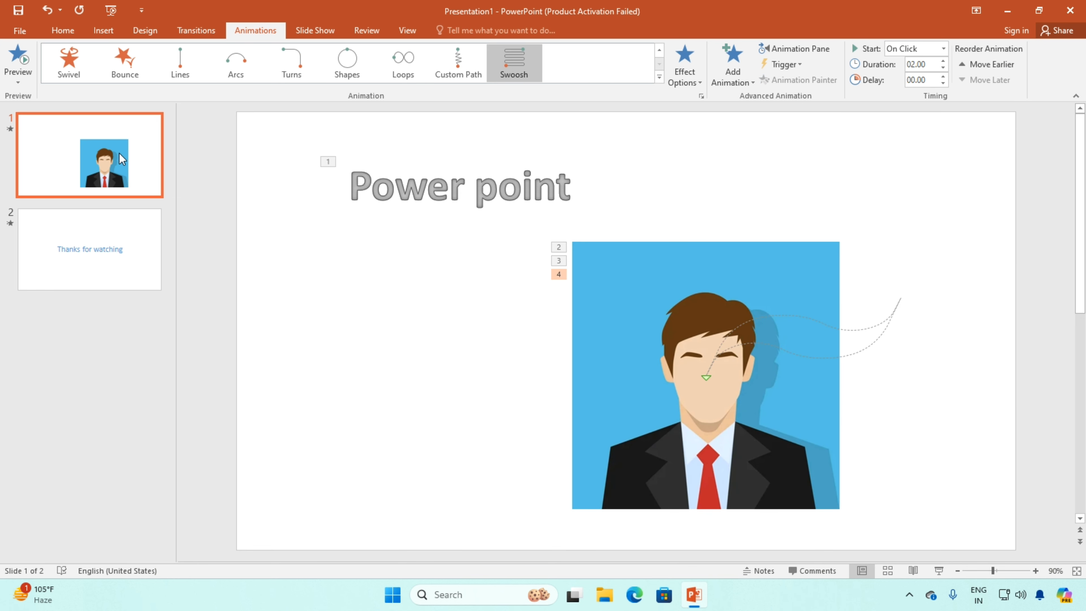
pyautogui.press('F5')
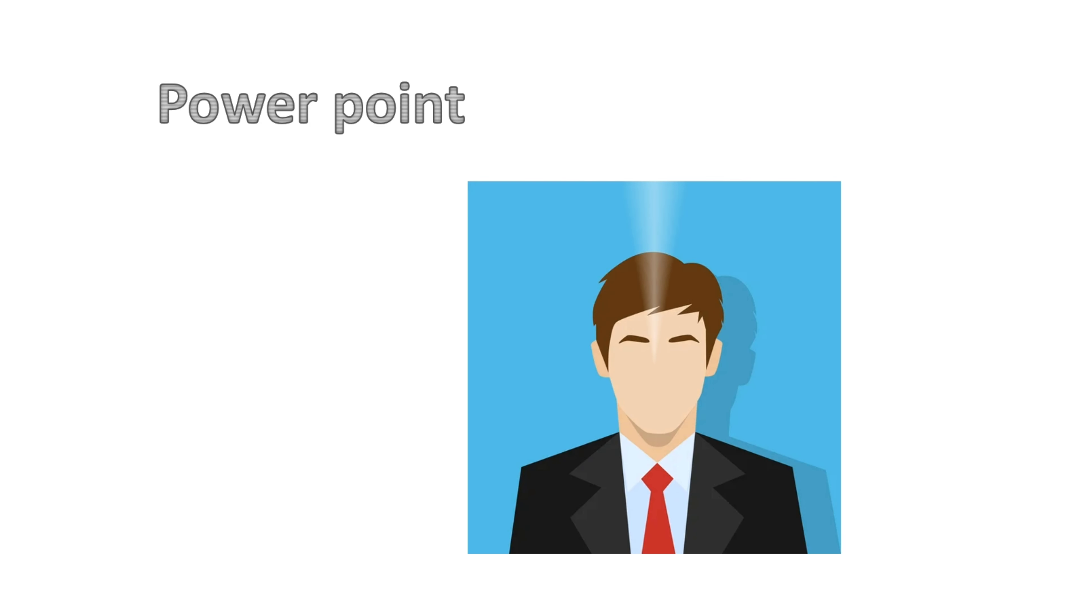
pyautogui.press('space')
pyautogui.press('space')
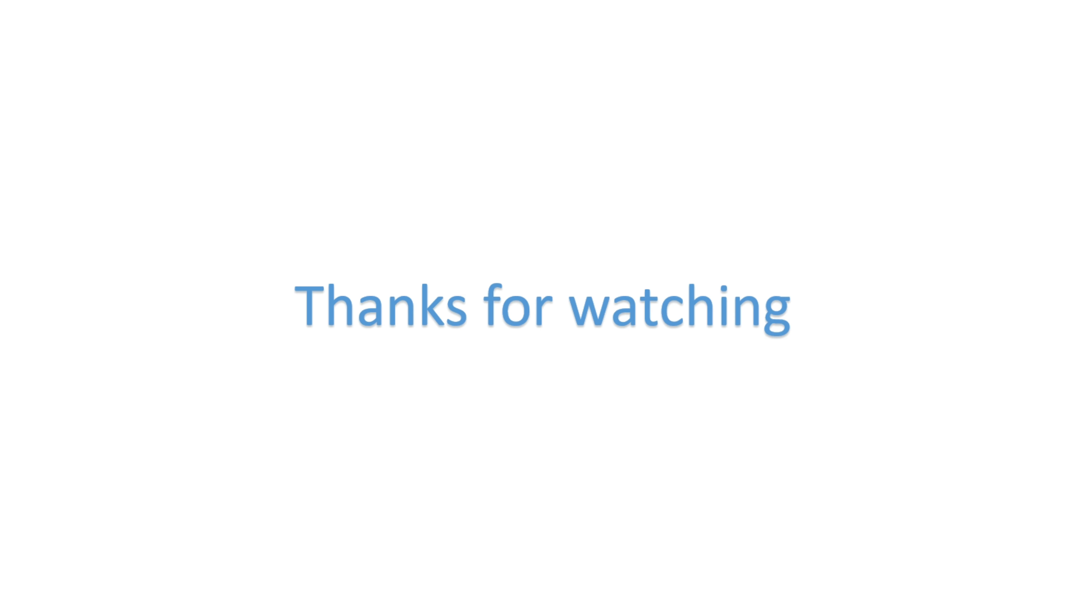
pyautogui.press('space')
pyautogui.press('space')
pyautogui.press('space')
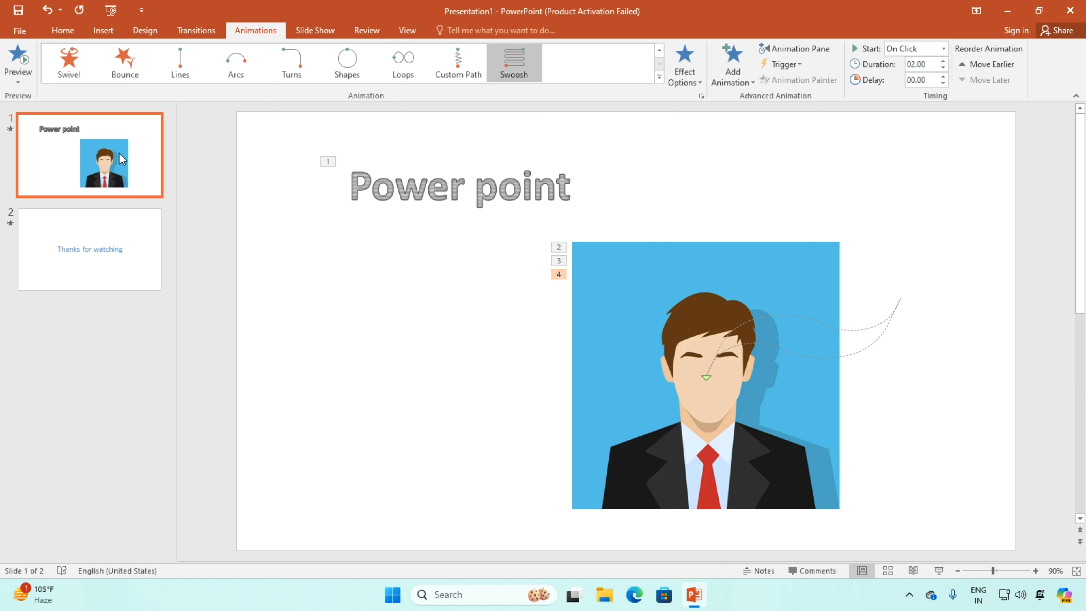